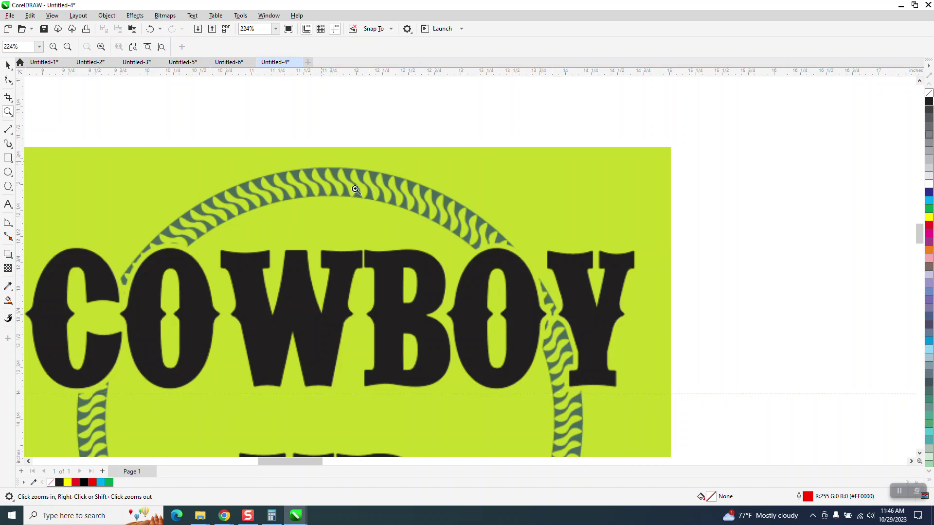
Step: Draw two concentric circles centred on the page, about 6.39 and 5.59 inches in diameter
{"action": "scroll", "coordinate": [384, 204], "scroll_direction": "up", "scroll_amount": 4}
{"action": "scroll", "coordinate": [346, 221], "scroll_direction": "down", "scroll_amount": 1}
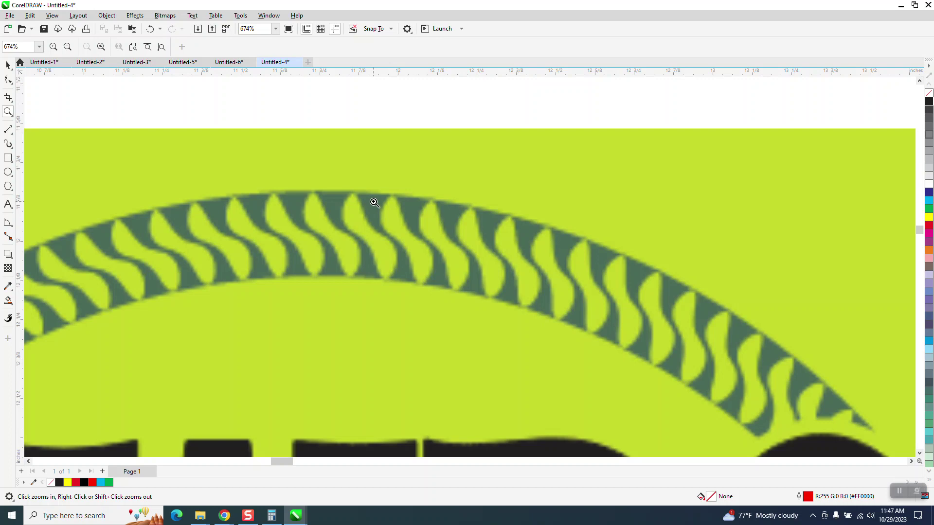
{"action": "scroll", "coordinate": [324, 175], "scroll_direction": "down", "scroll_amount": 3}
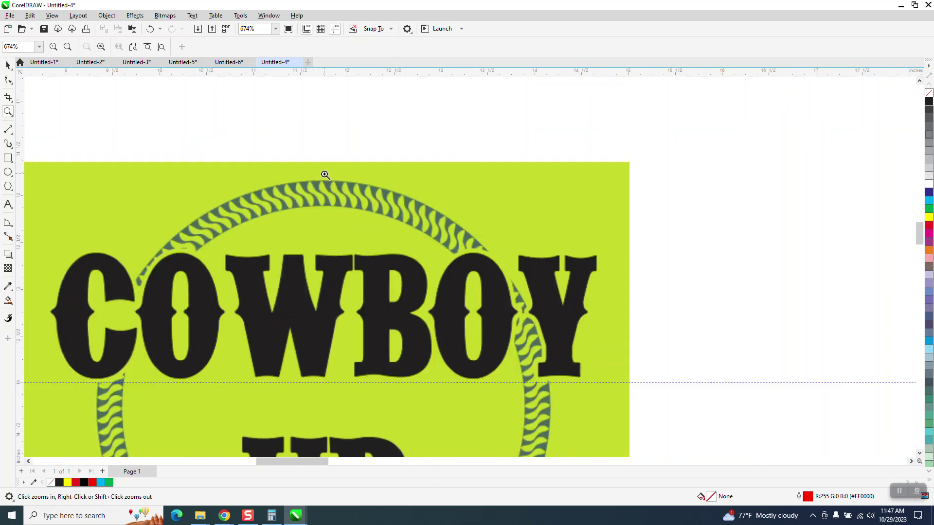
{"action": "scroll", "coordinate": [325, 175], "scroll_direction": "down", "scroll_amount": 7}
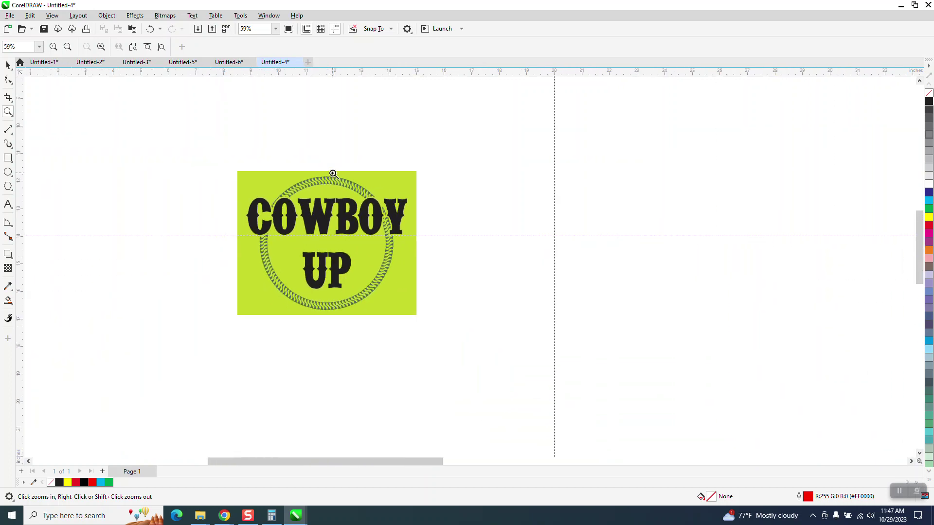
{"action": "left_click", "coordinate": [8, 172]}
{"action": "left_click_drag", "start_coordinate": [708, 166], "coordinate": [548, 308]}
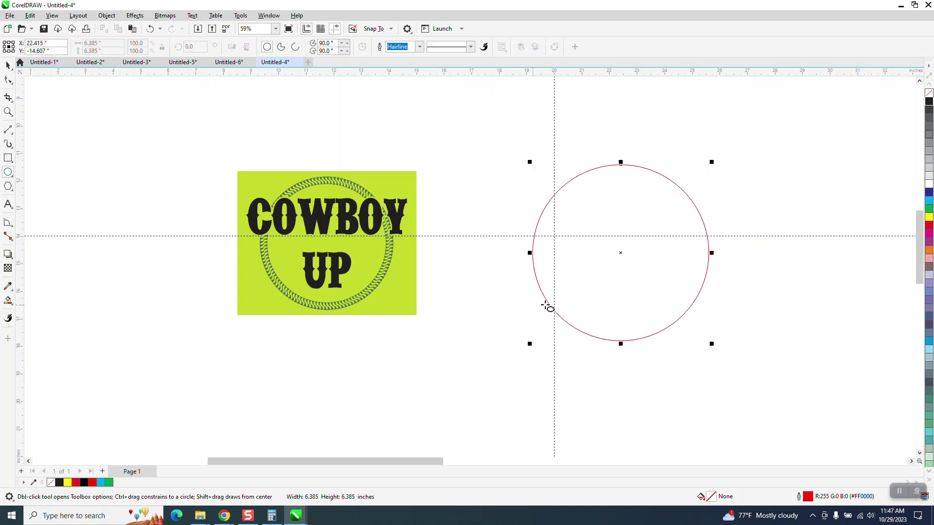
{"action": "key", "text": "space"}
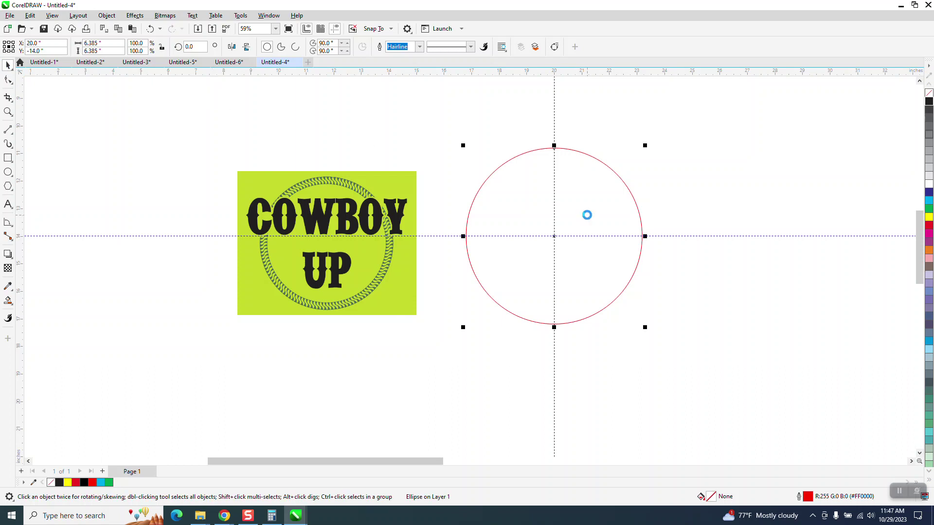
{"action": "left_click_drag", "start_coordinate": [645, 144], "coordinate": [640, 152]}
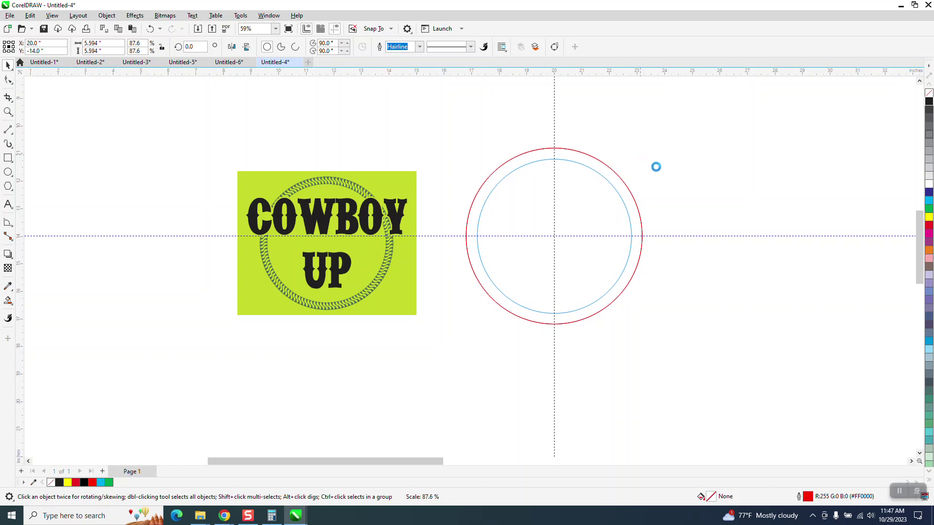
Step: Draw a vertical line about 1.02 inches long on the vertical guideline and centre it between the two circles' upper arcs
{"action": "left_click", "coordinate": [7, 111]}
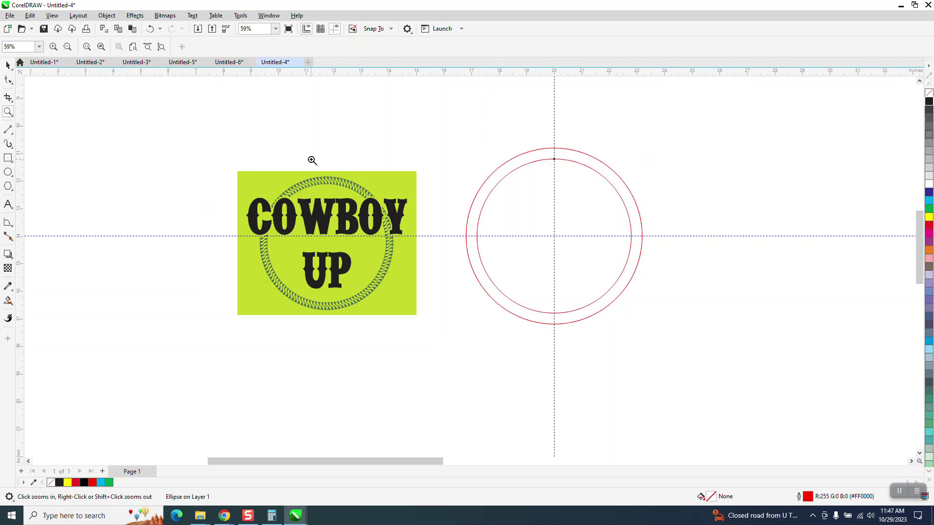
{"action": "left_click_drag", "start_coordinate": [527, 138], "coordinate": [646, 207]}
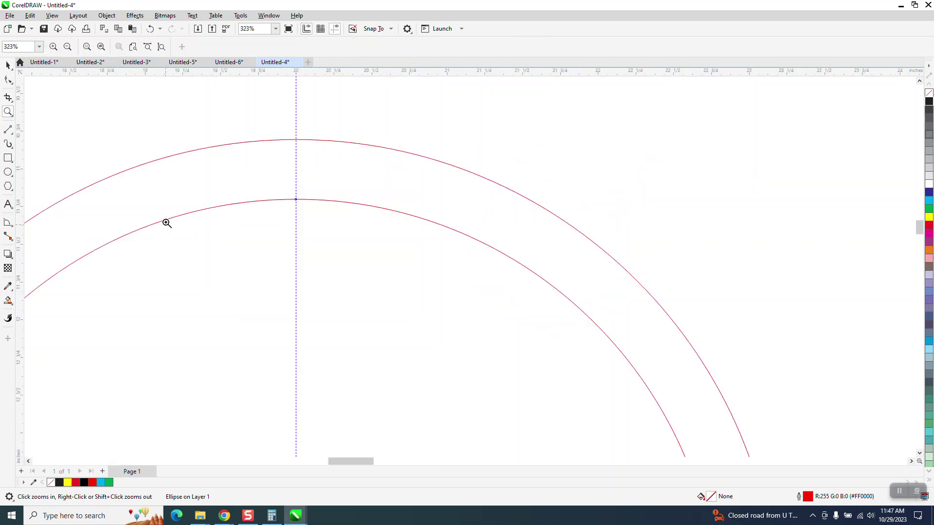
{"action": "left_click", "coordinate": [9, 130]}
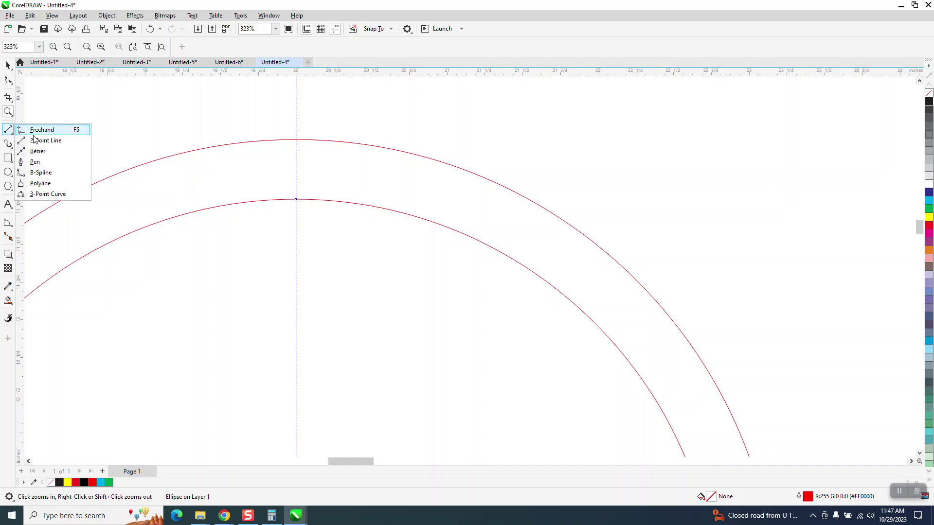
{"action": "left_click_drag", "start_coordinate": [295, 120], "coordinate": [283, 269]}
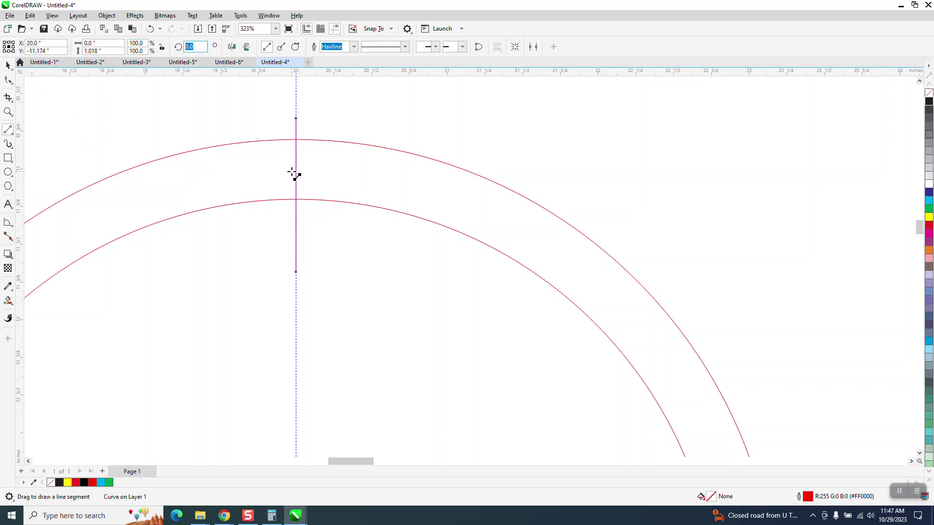
{"action": "left_click", "coordinate": [8, 66]}
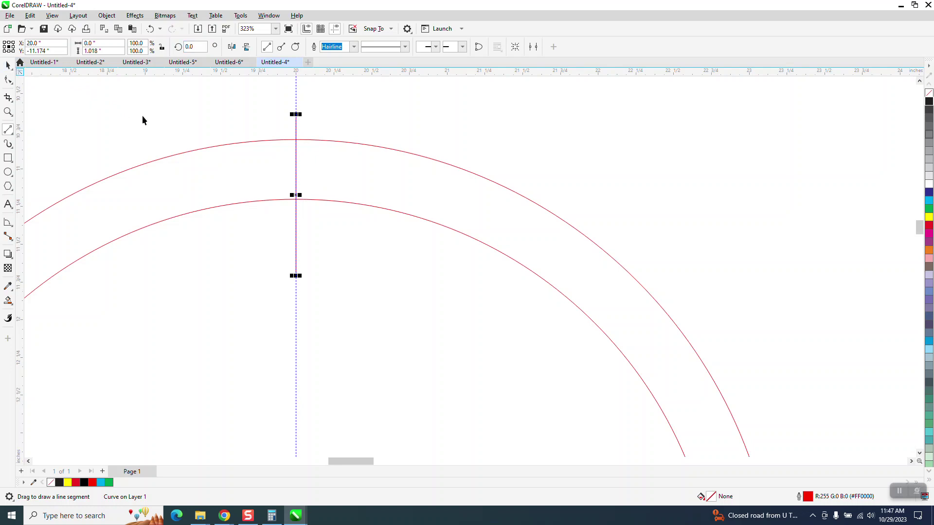
{"action": "left_click_drag", "start_coordinate": [295, 195], "coordinate": [295, 168]}
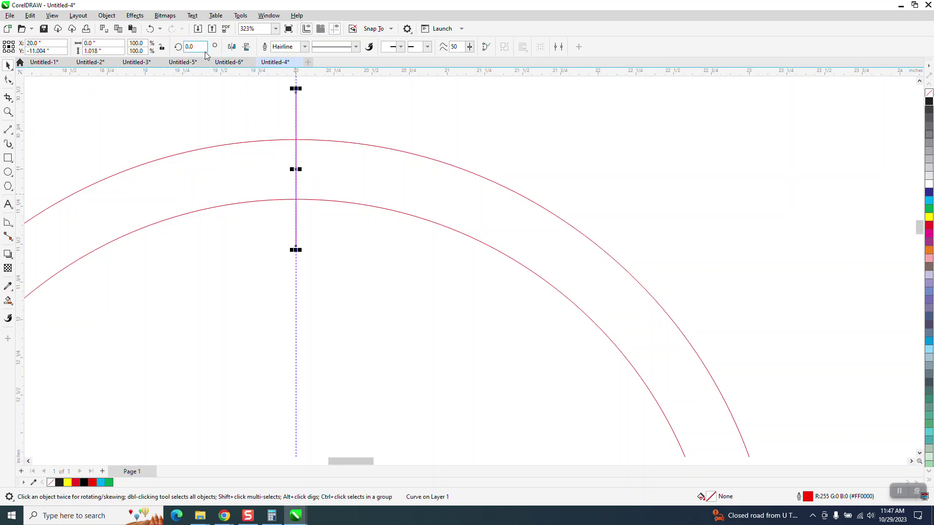
Step: Rotate the line 22.5 degrees and place a copy of it about 0.15 inch to its right
{"action": "type", "text": "22.5"}
{"action": "key", "text": "Return"}
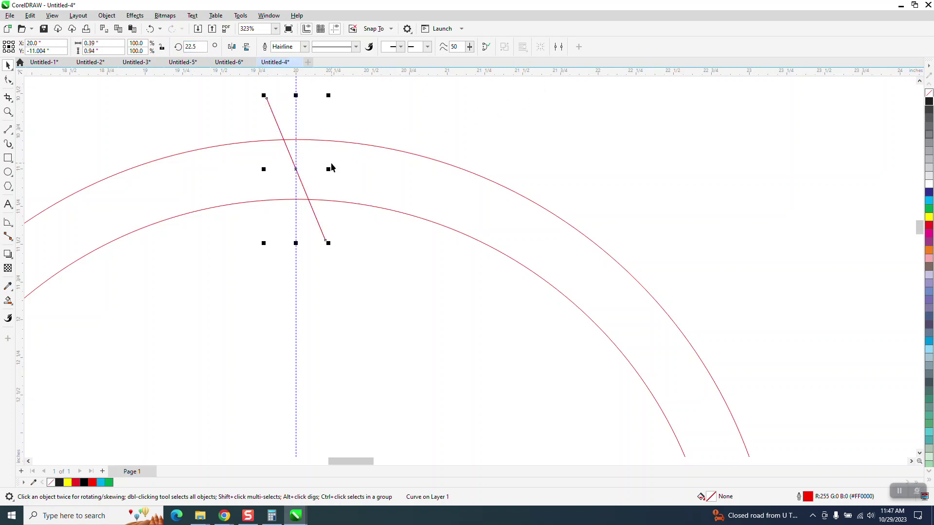
{"action": "left_click_drag", "start_coordinate": [298, 167], "coordinate": [321, 173]}
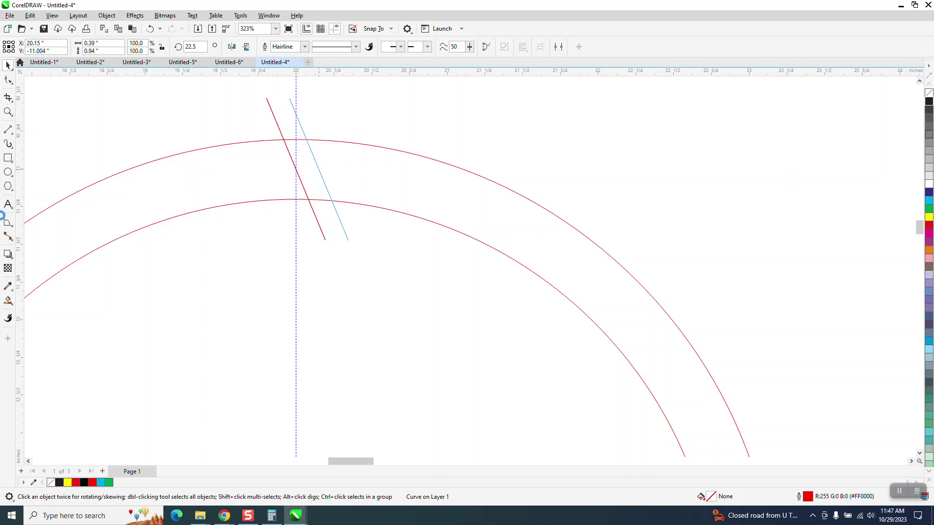
Step: Smart Fill the area enclosed by the slanted lines and the circles with black, and move the new shape 3 inches right
{"action": "left_click", "coordinate": [8, 302]}
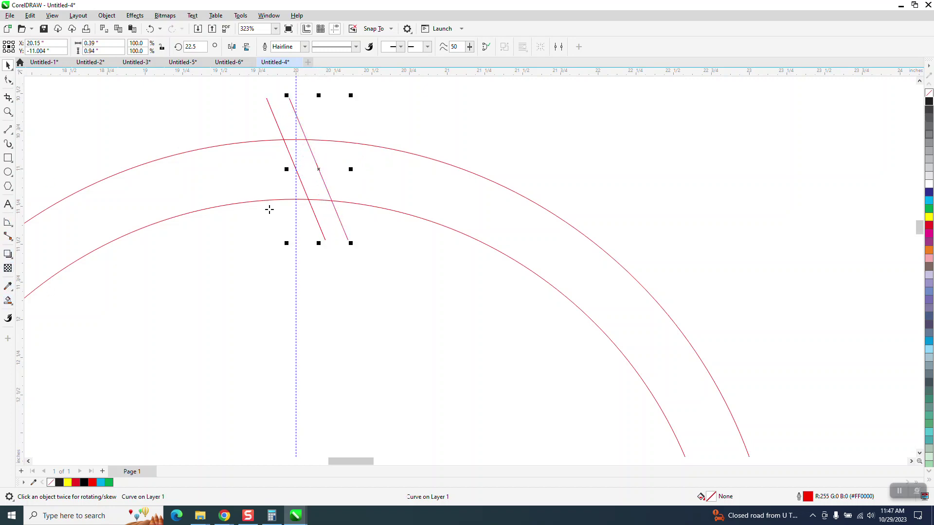
{"action": "left_click", "coordinate": [318, 172]}
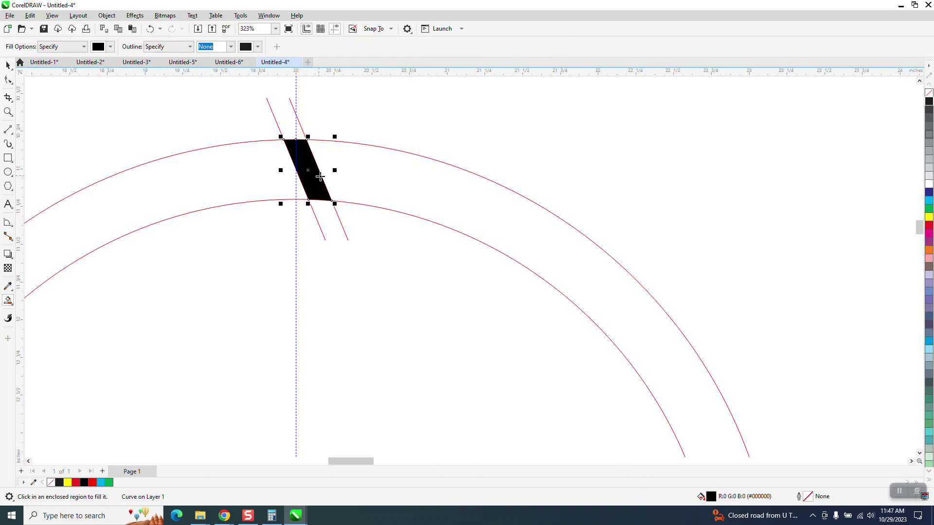
{"action": "key", "text": "Right"}
Step: Delete the two slanted construction lines crossing the circles
{"action": "scroll", "coordinate": [330, 191], "scroll_direction": "down", "scroll_amount": 3}
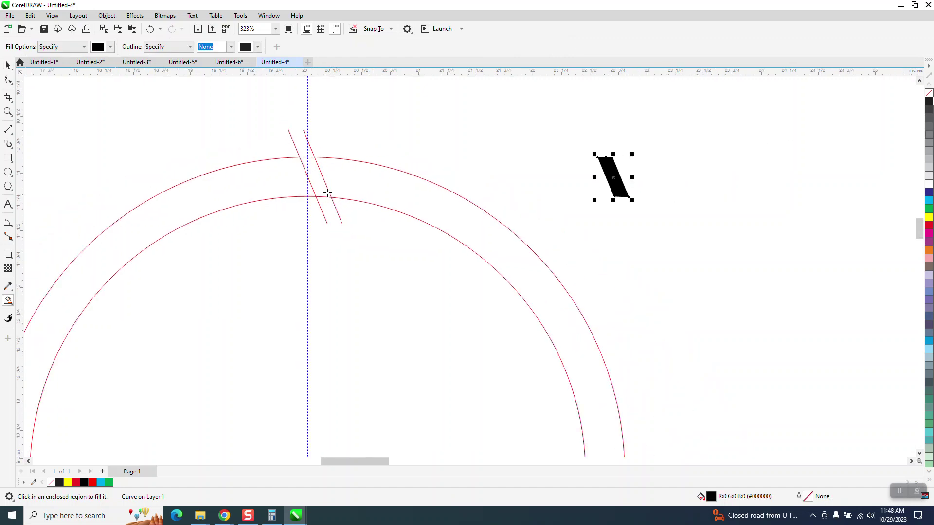
{"action": "left_click", "coordinate": [7, 65]}
{"action": "left_click_drag", "start_coordinate": [252, 110], "coordinate": [395, 266]}
{"action": "key", "text": "Delete"}
Step: Move the black slanted shape 3 inches left, back to its original place between the circles
{"action": "left_click", "coordinate": [618, 193]}
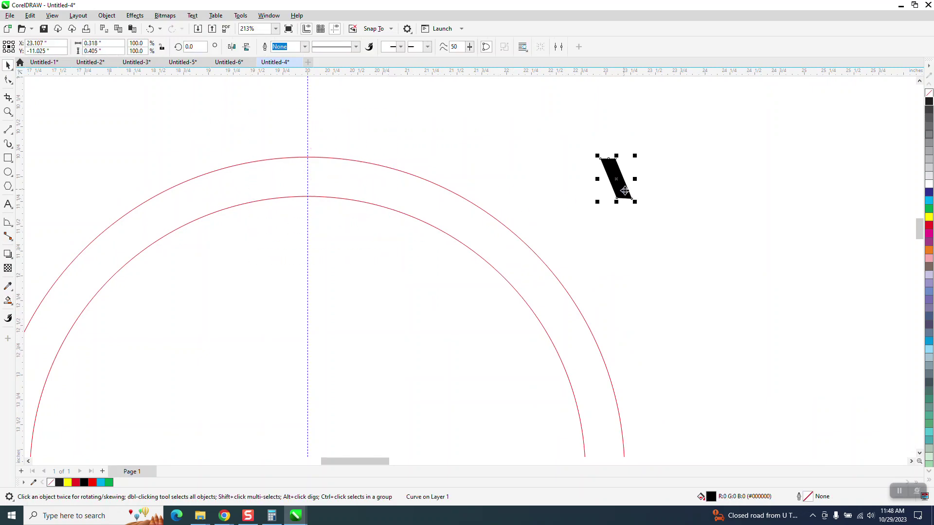
{"action": "key", "text": "Left"}
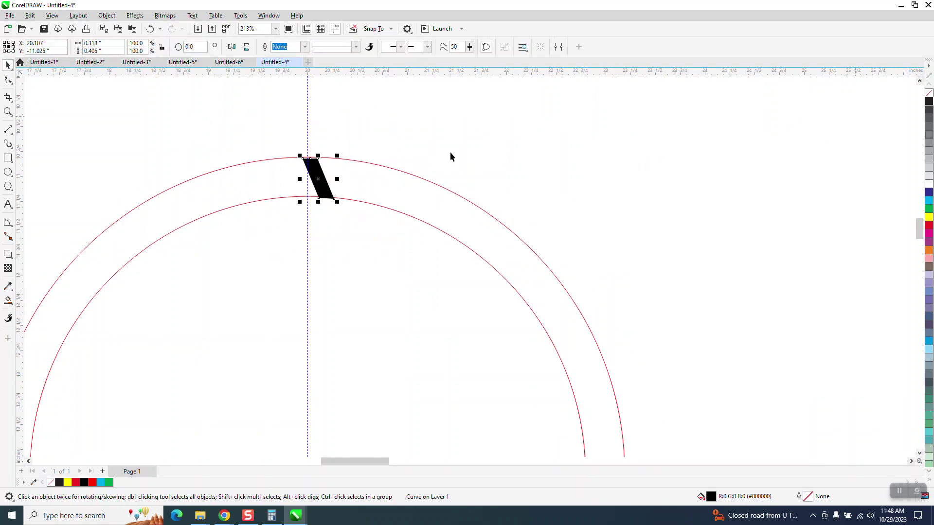
{"action": "left_click", "coordinate": [151, 30]}
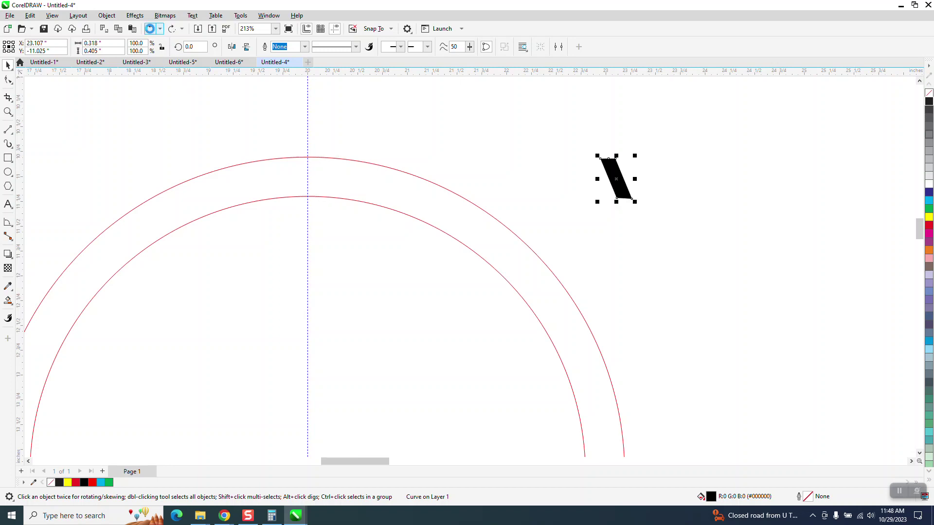
{"action": "key", "text": "Left"}
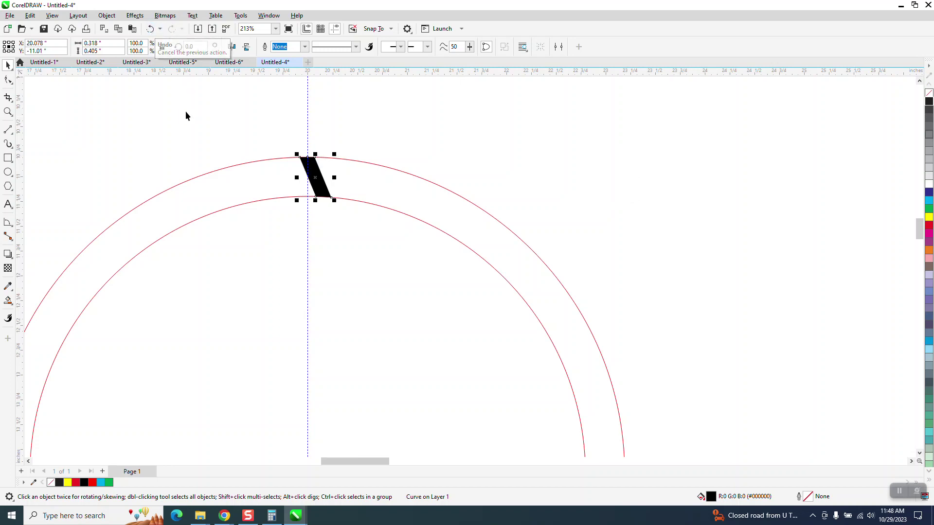
Step: Remove the slanted shape's fill and give it a black outline
{"action": "left_click", "coordinate": [7, 112]}
{"action": "left_click_drag", "start_coordinate": [267, 129], "coordinate": [378, 214]}
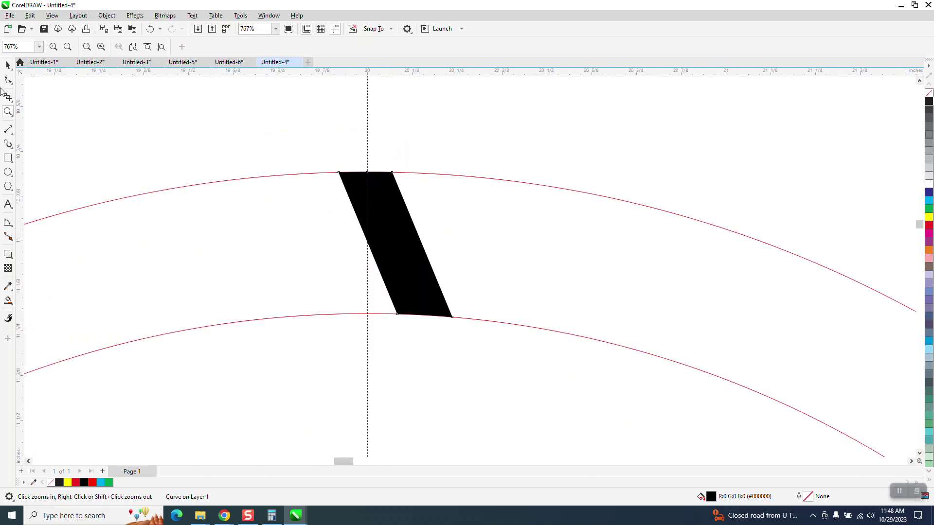
{"action": "left_click", "coordinate": [8, 65]}
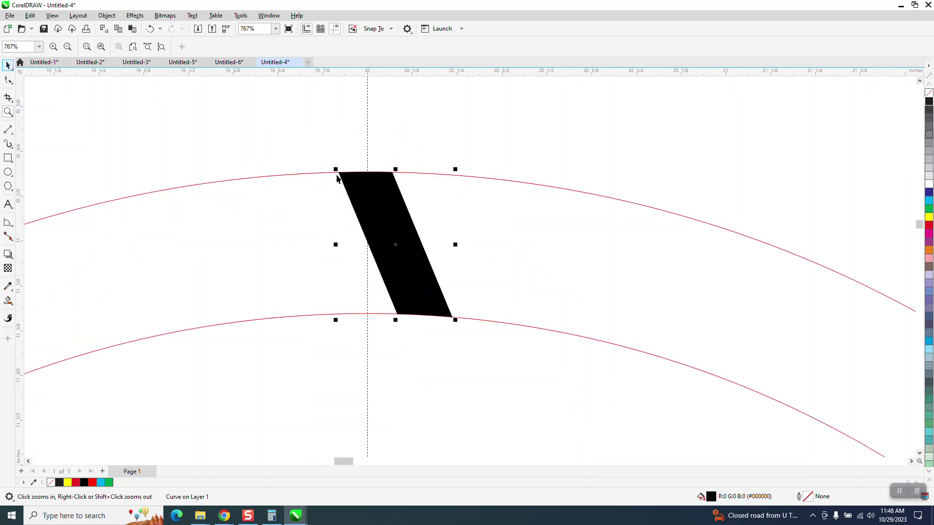
{"action": "left_click", "coordinate": [929, 93]}
{"action": "right_click", "coordinate": [930, 101]}
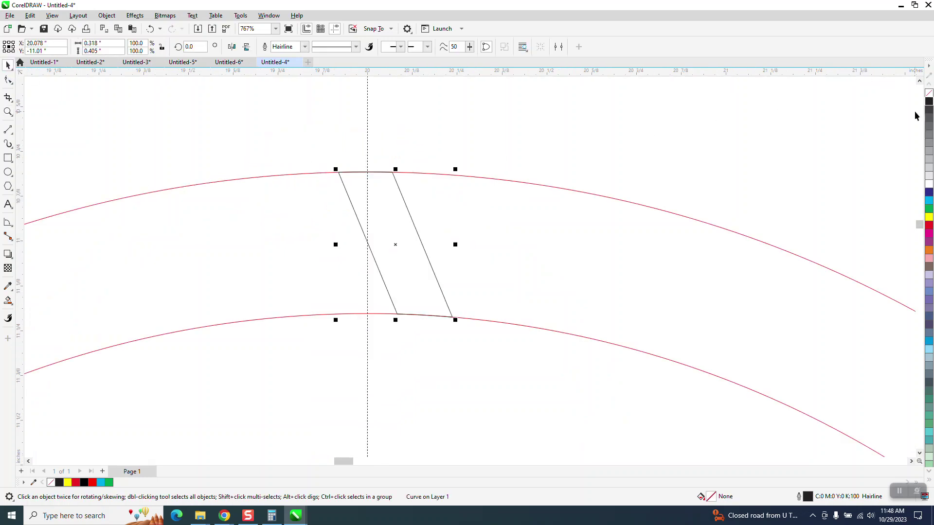
Step: Try to convert all nodes of the slanted shape to smooth nodes, and undo the conversion
{"action": "left_click", "coordinate": [7, 81]}
{"action": "left_click_drag", "start_coordinate": [524, 349], "coordinate": [238, 152]}
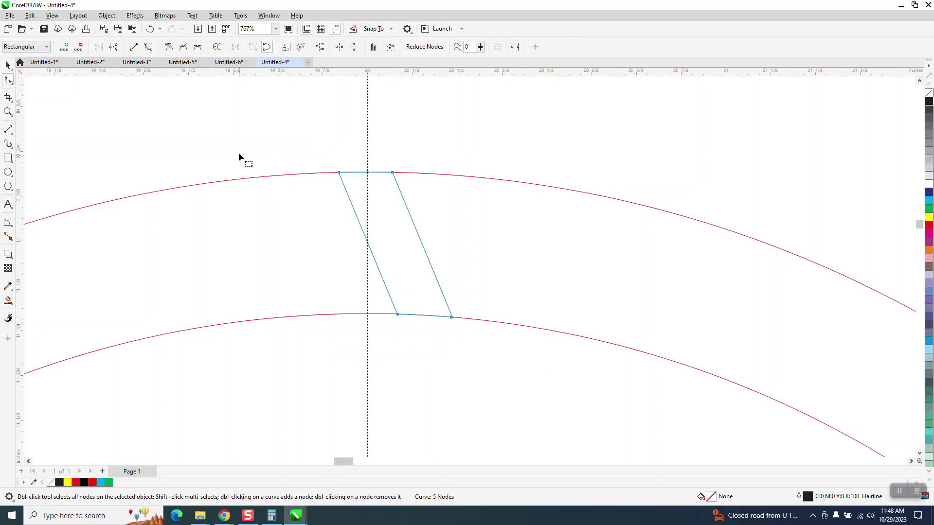
{"action": "left_click", "coordinate": [183, 48]}
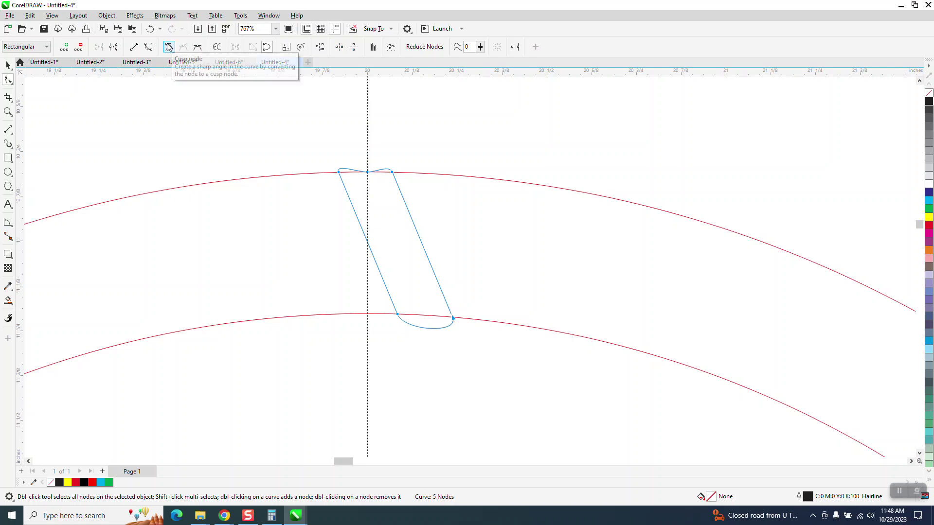
{"action": "left_click", "coordinate": [151, 29]}
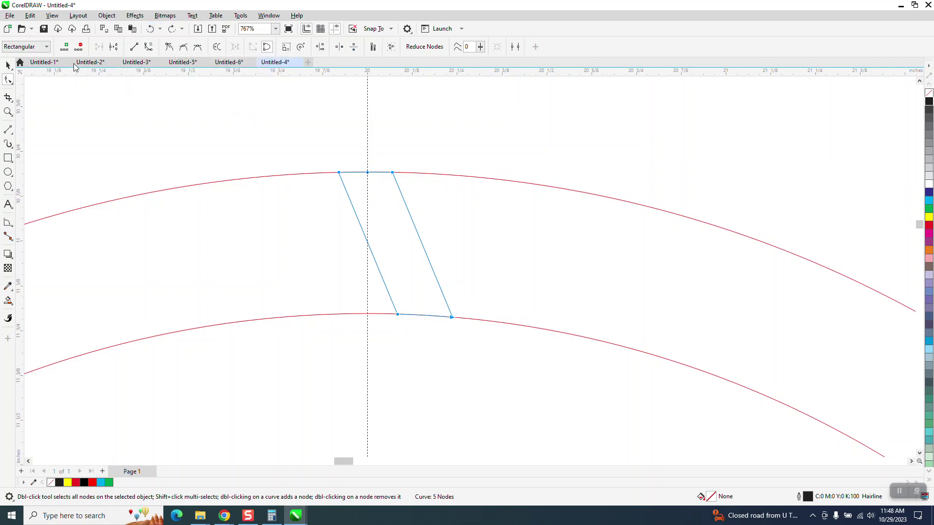
{"action": "left_click", "coordinate": [109, 18]}
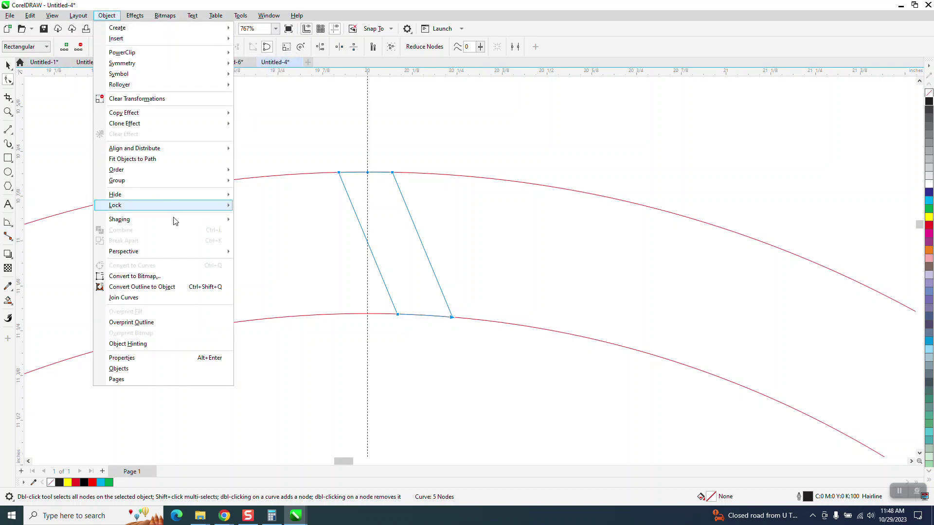
{"action": "mouse_move", "coordinate": [171, 251]}
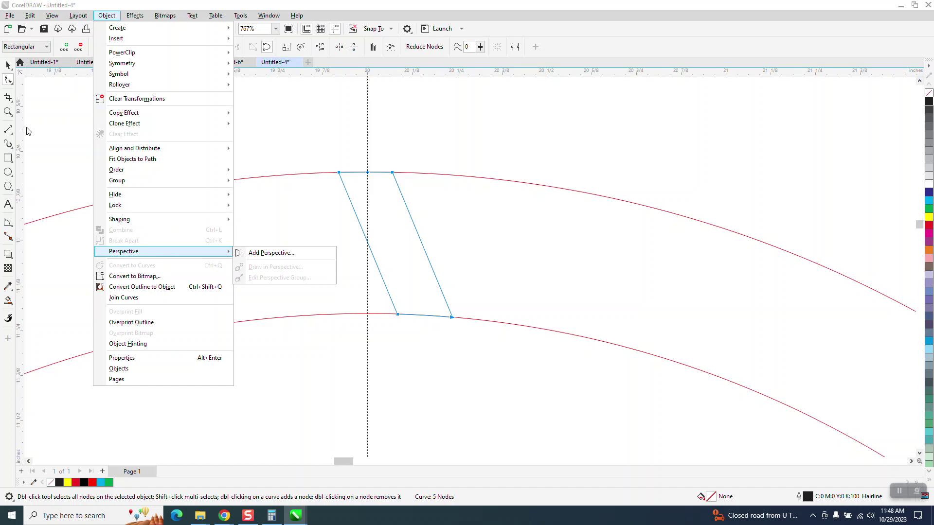
Step: Select all nodes of the slanted shape and add a node at the middle of every segment
{"action": "left_click", "coordinate": [8, 111]}
{"action": "left_click_drag", "start_coordinate": [323, 161], "coordinate": [519, 344]}
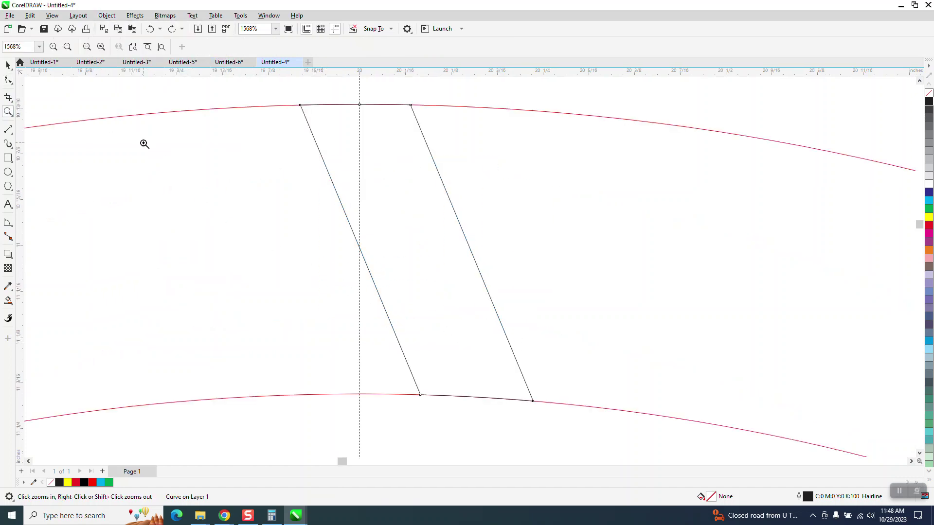
{"action": "left_click", "coordinate": [9, 81]}
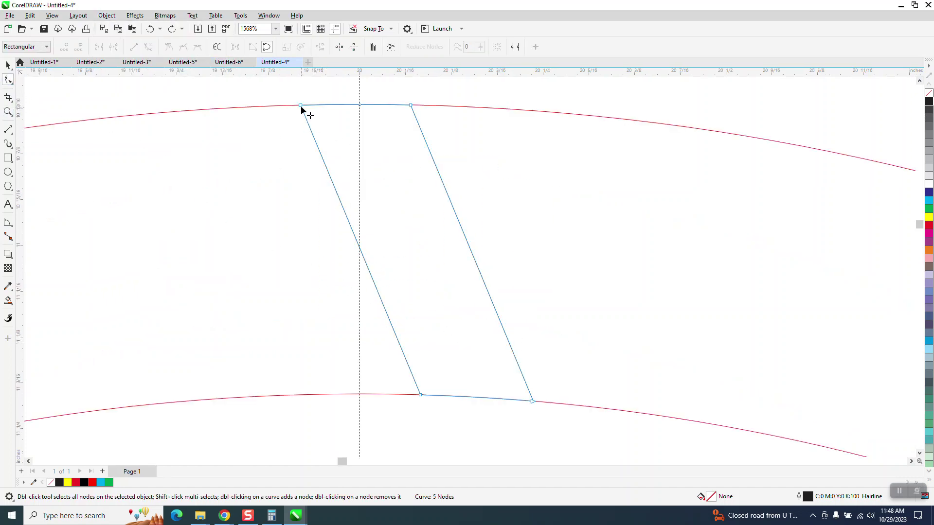
{"action": "left_click_drag", "start_coordinate": [363, 207], "coordinate": [541, 404]}
{"action": "right_click", "coordinate": [535, 401]}
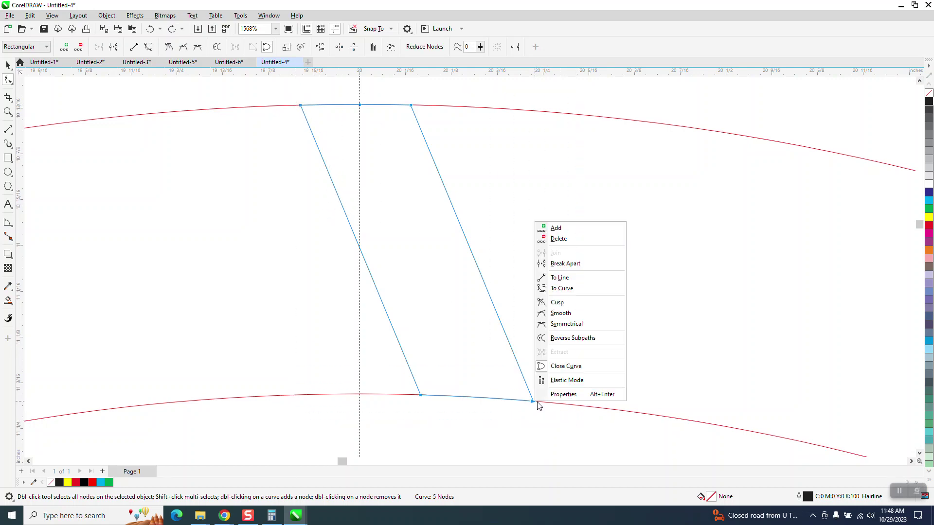
{"action": "left_click", "coordinate": [557, 228]}
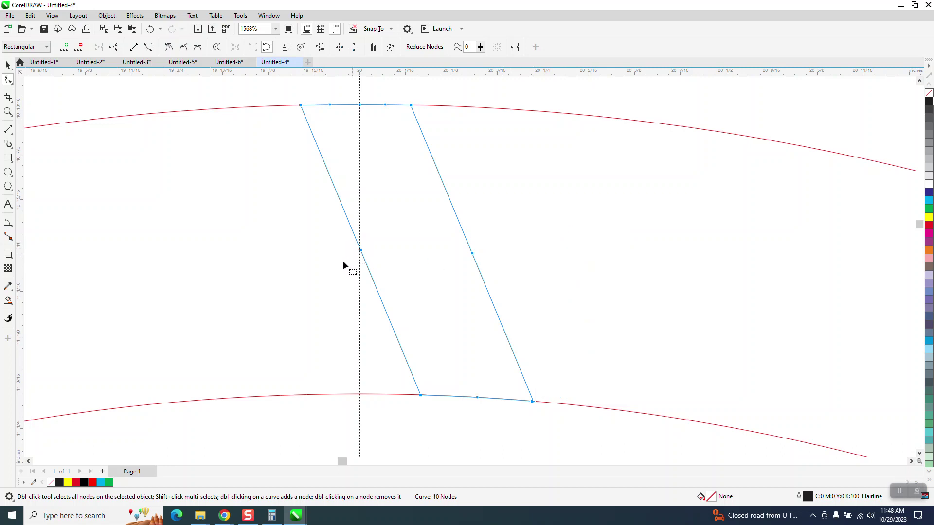
Step: Try to move the middle node of the shape's left edge inward, and undo the move
{"action": "left_click", "coordinate": [361, 257]}
{"action": "left_click", "coordinate": [360, 254]}
{"action": "left_click_drag", "start_coordinate": [363, 253], "coordinate": [390, 248]}
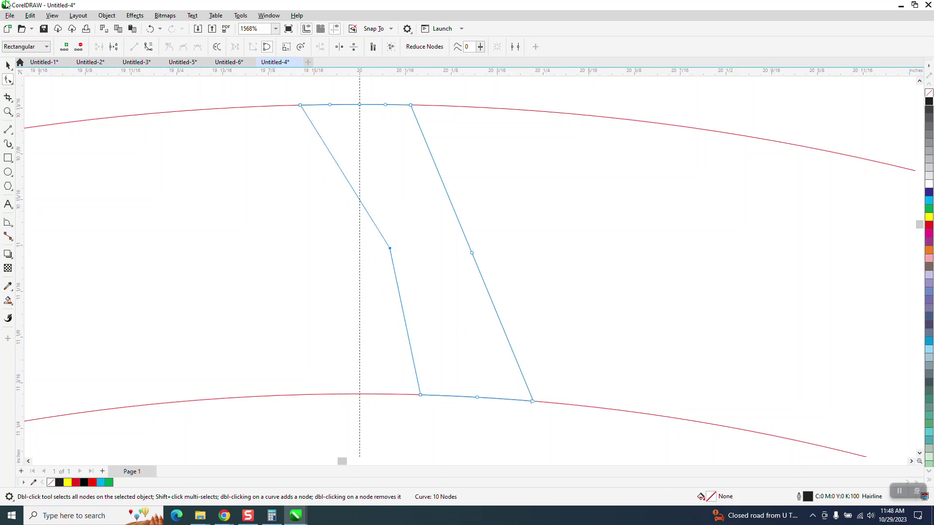
{"action": "left_click", "coordinate": [150, 29]}
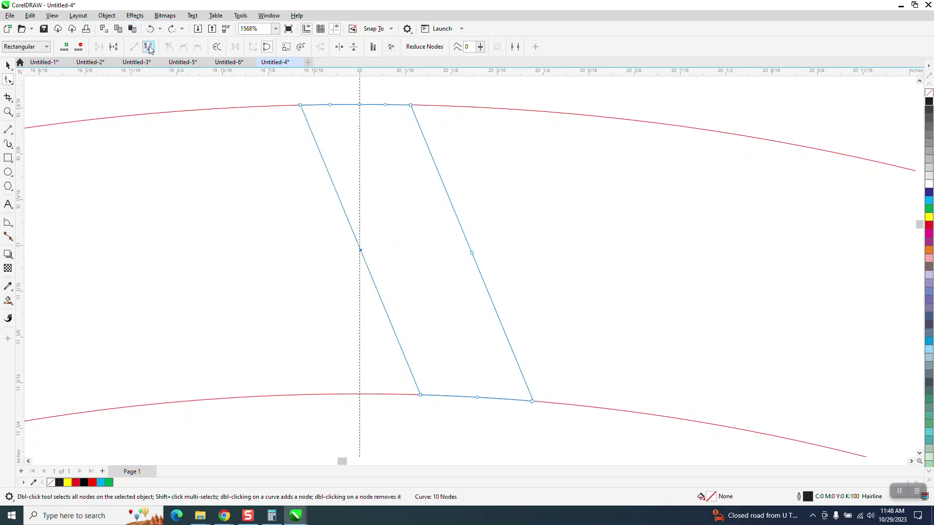
Step: Make the side segments curves and move the middle nodes of the shape's left and right edges inward to narrow its waist
{"action": "left_click", "coordinate": [149, 48]}
{"action": "left_click", "coordinate": [149, 47]}
{"action": "left_click", "coordinate": [327, 305]}
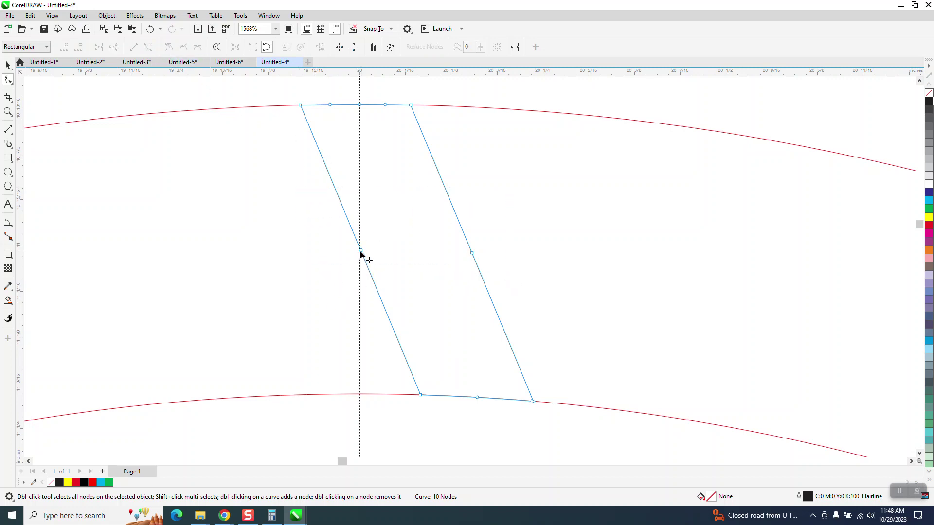
{"action": "left_click_drag", "start_coordinate": [367, 249], "coordinate": [397, 247]}
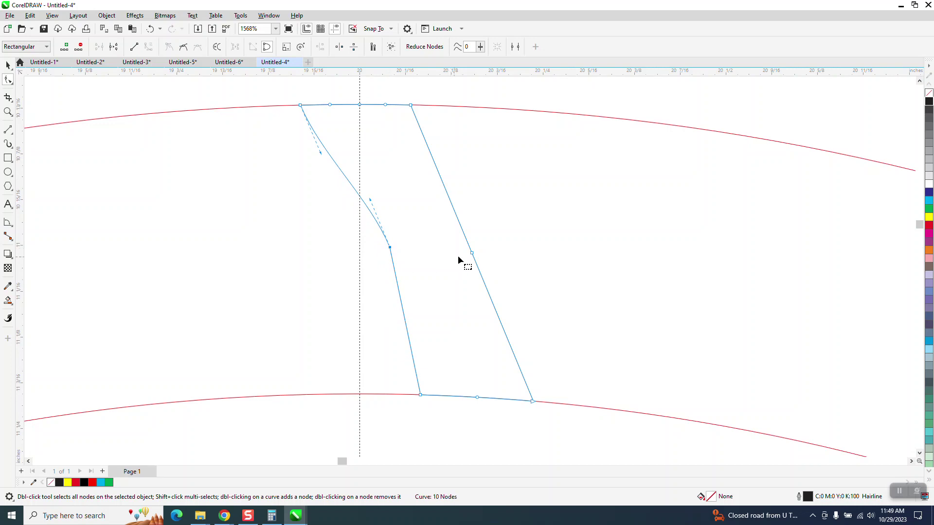
{"action": "left_click_drag", "start_coordinate": [470, 253], "coordinate": [430, 248]}
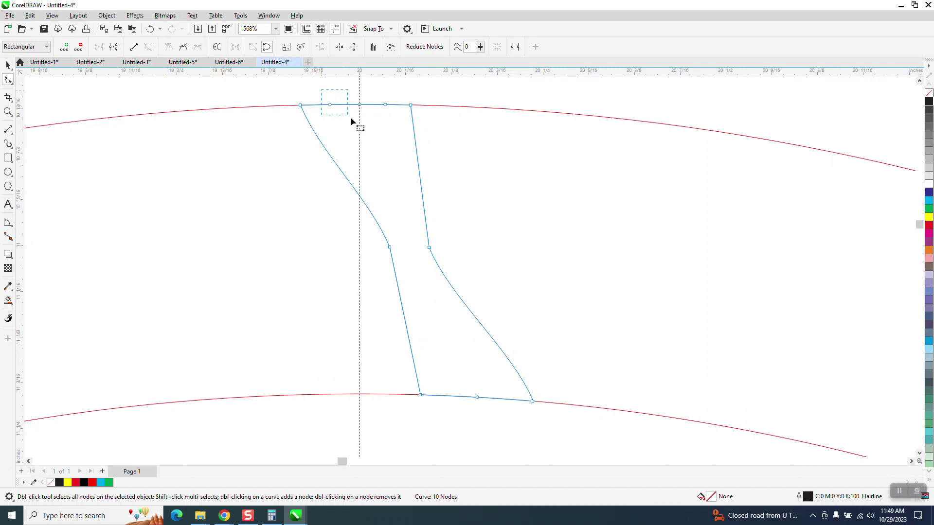
Step: Try to delete the top edge's extra nodes together with the upper right corner node, and undo the deletion
{"action": "left_click_drag", "start_coordinate": [412, 147], "coordinate": [422, 153]}
{"action": "key", "text": "Delete"}
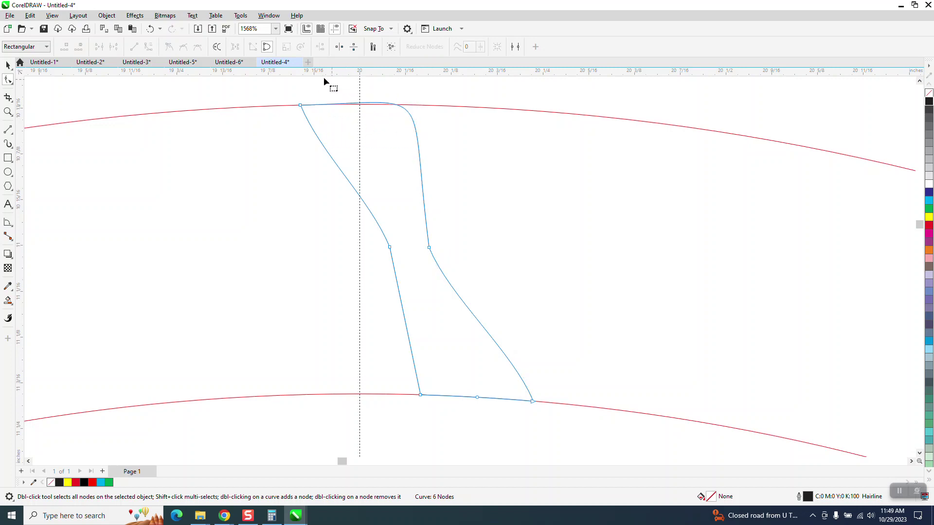
{"action": "left_click", "coordinate": [150, 29]}
Step: Delete the three extra nodes between the two corners of the shape's top edge
{"action": "left_click_drag", "start_coordinate": [397, 125], "coordinate": [397, 124]}
{"action": "key", "text": "Delete"}
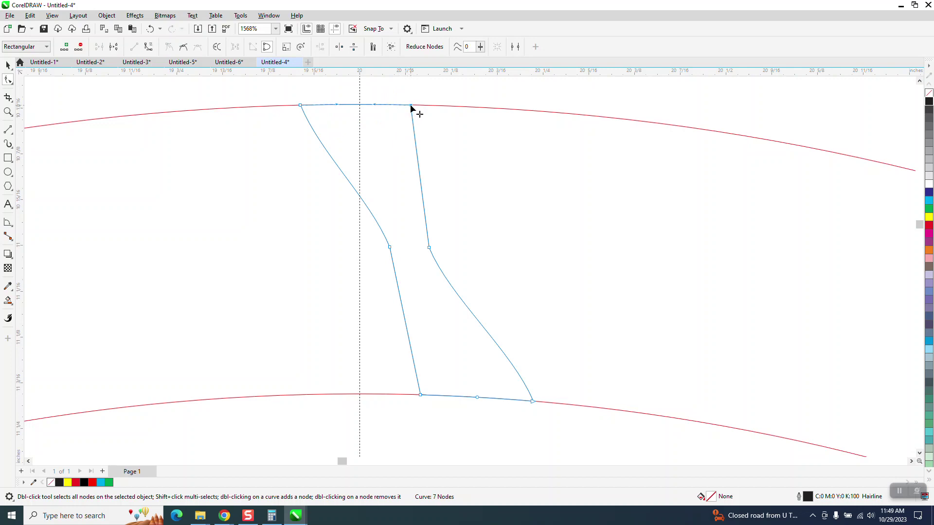
Step: Convert the upper part of the right edge to a curve, bend it inward, and delete that edge's middle node
{"action": "right_click", "coordinate": [411, 106]}
{"action": "left_click", "coordinate": [434, 170]}
{"action": "left_click_drag", "start_coordinate": [417, 153], "coordinate": [395, 159]}
{"action": "left_click_drag", "start_coordinate": [439, 229], "coordinate": [422, 266]}
{"action": "key", "text": "Delete"}
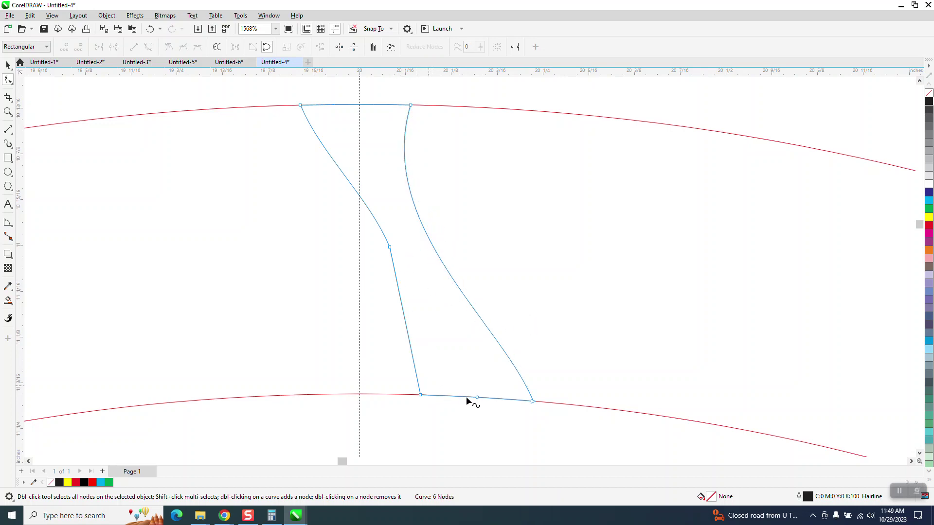
Step: Delete the bottom edge's extra node, and turn the left edge into one curve bulging outward near its lower end, without its middle node
{"action": "left_click_drag", "start_coordinate": [497, 402], "coordinate": [497, 402]}
{"action": "key", "text": "Delete"}
{"action": "left_click", "coordinate": [421, 396]}
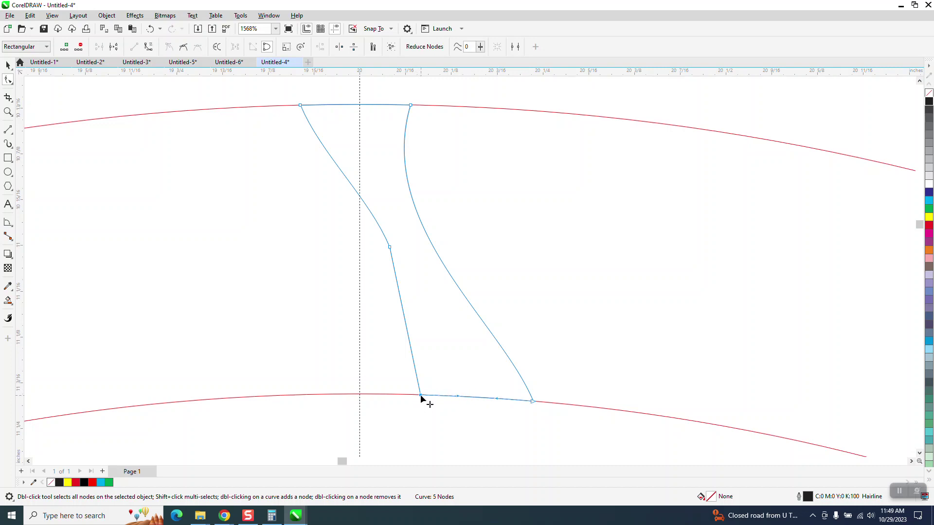
{"action": "right_click", "coordinate": [420, 395]}
{"action": "left_click", "coordinate": [436, 289]}
{"action": "left_click_drag", "start_coordinate": [411, 349], "coordinate": [447, 355]}
{"action": "key", "text": "Delete"}
Step: Examine the shape of the rope strands in the Cowboy reference design and compare them with the drawn segment
{"action": "scroll", "coordinate": [377, 258], "scroll_direction": "down", "scroll_amount": 4}
{"action": "scroll", "coordinate": [411, 263], "scroll_direction": "down", "scroll_amount": 4}
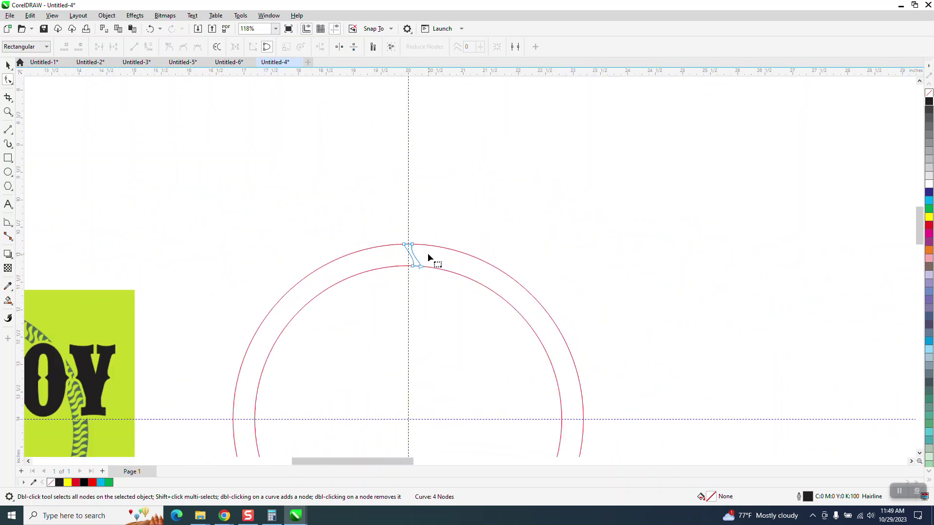
{"action": "left_click", "coordinate": [7, 112]}
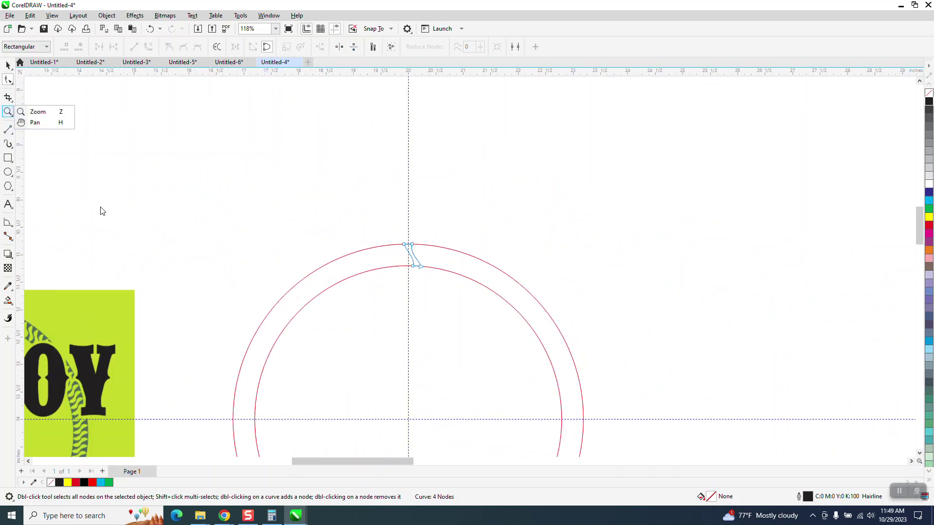
{"action": "left_click", "coordinate": [37, 112]}
{"action": "scroll", "coordinate": [214, 214], "scroll_direction": "down", "scroll_amount": 2}
{"action": "left_click_drag", "start_coordinate": [53, 273], "coordinate": [126, 307]}
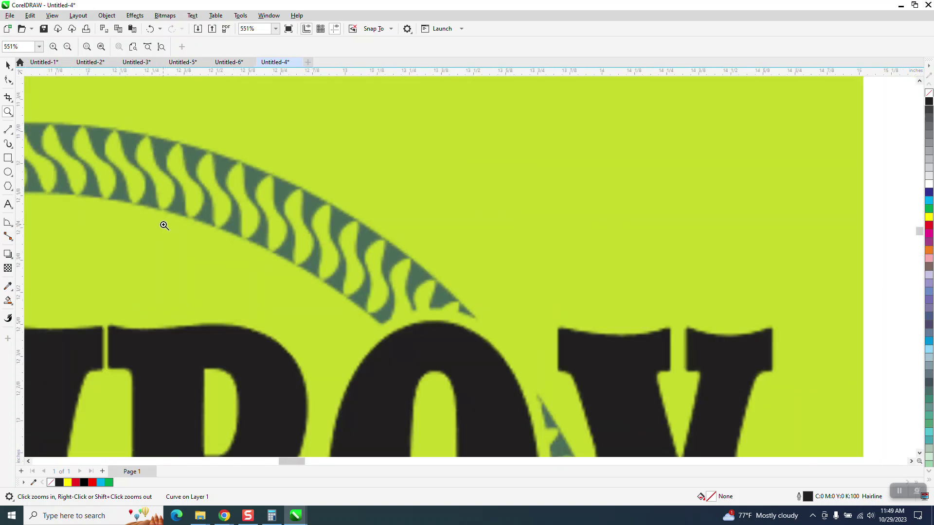
{"action": "scroll", "coordinate": [166, 287], "scroll_direction": "down", "scroll_amount": 5}
{"action": "left_click_drag", "start_coordinate": [632, 148], "coordinate": [705, 226]}
Step: Reshape the segment's two sides by adjusting the curve handles of its upper left and lower right nodes
{"action": "left_click", "coordinate": [8, 80]}
{"action": "left_click", "coordinate": [362, 220]}
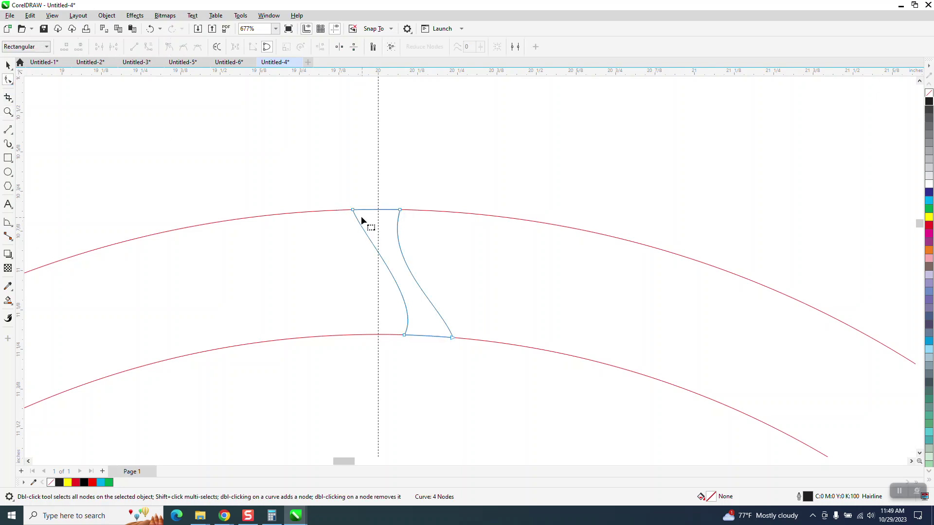
{"action": "left_click", "coordinate": [353, 211]}
{"action": "left_click_drag", "start_coordinate": [365, 239], "coordinate": [377, 241]}
{"action": "left_click", "coordinate": [451, 337]}
{"action": "left_click_drag", "start_coordinate": [441, 308], "coordinate": [431, 302]}
Step: Move the segment up and to the right of its place between the circles, and undo the move
{"action": "left_click", "coordinate": [8, 64]}
{"action": "scroll", "coordinate": [297, 173], "scroll_direction": "down", "scroll_amount": 1}
{"action": "scroll", "coordinate": [297, 179], "scroll_direction": "down", "scroll_amount": 1}
{"action": "left_click_drag", "start_coordinate": [378, 238], "coordinate": [475, 204]}
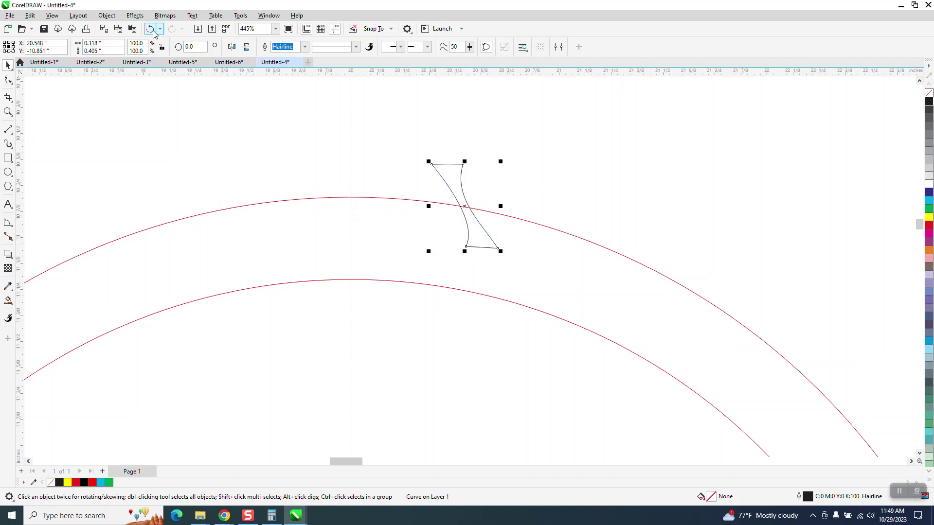
{"action": "key", "text": "ctrl+z"}
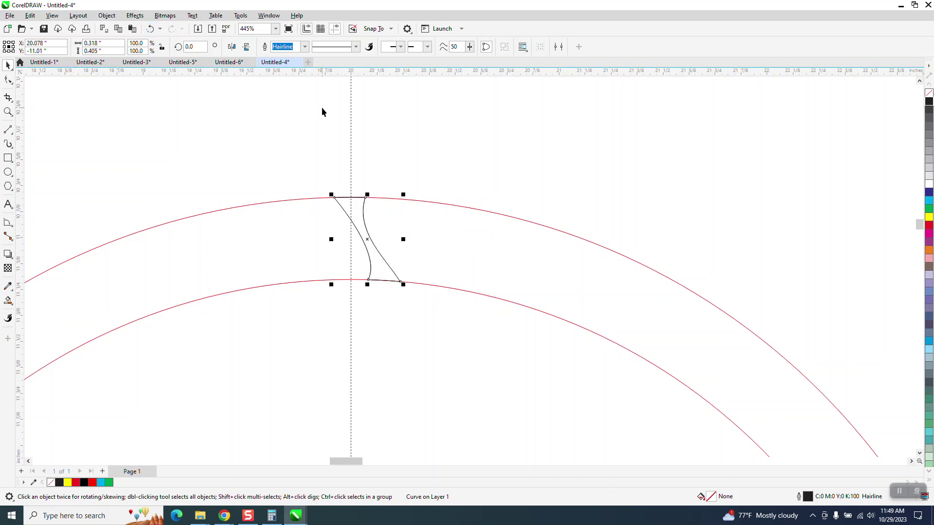
Step: Place the segment's rotation centre on the guideline intersection and make a copy rotated about 3.8 degrees counterclockwise around the ring
{"action": "scroll", "coordinate": [298, 79], "scroll_direction": "down", "scroll_amount": 1}
{"action": "scroll", "coordinate": [389, 186], "scroll_direction": "down", "scroll_amount": 2}
{"action": "left_click", "coordinate": [357, 178]}
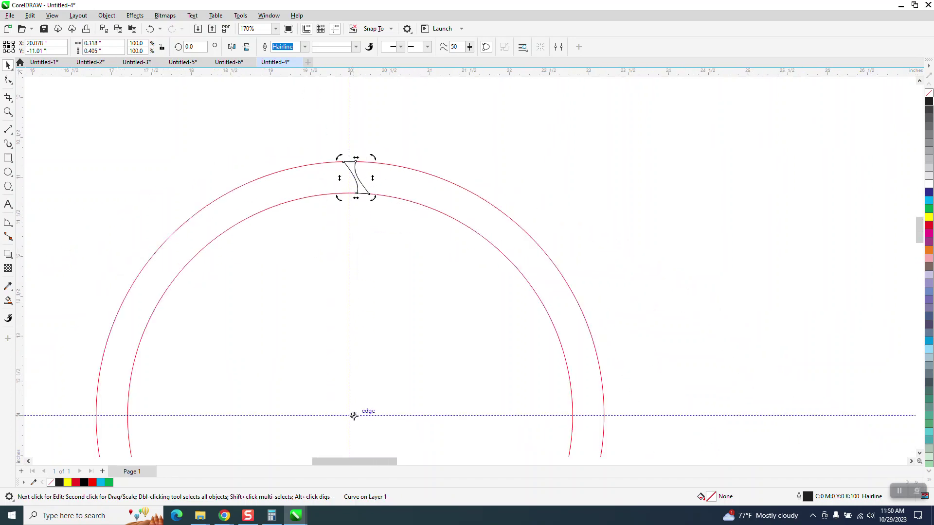
{"action": "left_click", "coordinate": [359, 177]}
{"action": "left_click", "coordinate": [357, 177]}
{"action": "left_click", "coordinate": [372, 148]}
{"action": "left_click", "coordinate": [358, 181]}
{"action": "left_click", "coordinate": [357, 179]}
{"action": "left_click_drag", "start_coordinate": [375, 160], "coordinate": [363, 160]}
{"action": "left_click_drag", "start_coordinate": [360, 160], "coordinate": [359, 159]}
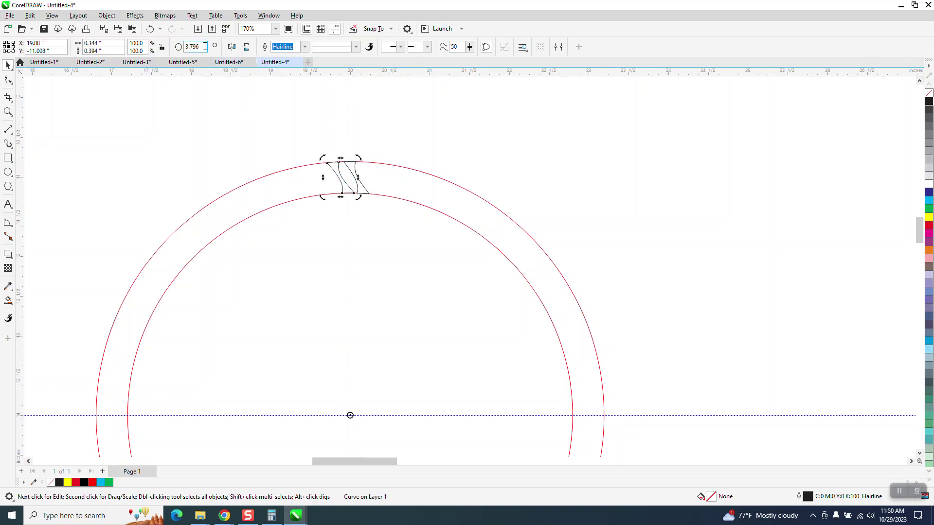
Step: Set the rotated copy's angle of rotation to 3 degrees
{"action": "left_click_drag", "start_coordinate": [202, 47], "coordinate": [144, 61]}
{"action": "type", "text": "3"}
{"action": "key", "text": "Return"}
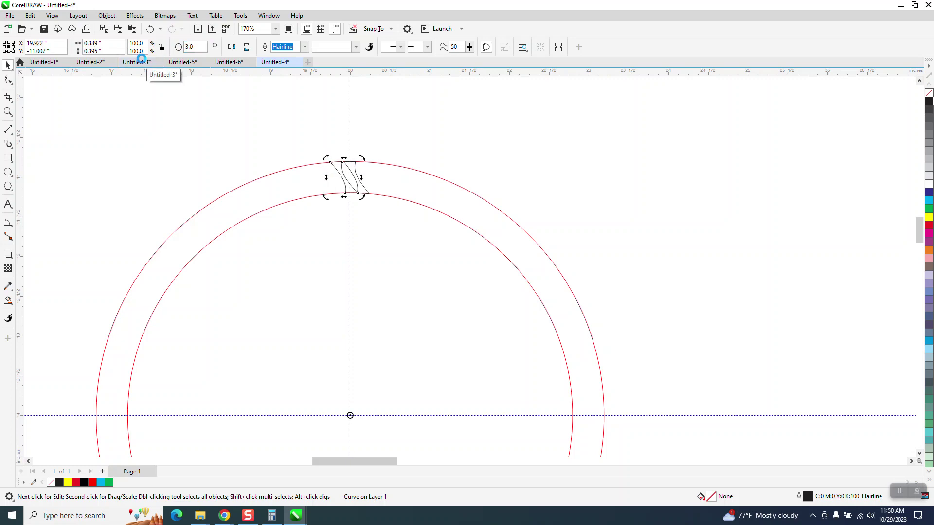
Step: Examine the spacing between the two rope segments and compare it with the strands in the Cowboy reference design
{"action": "left_click", "coordinate": [7, 112]}
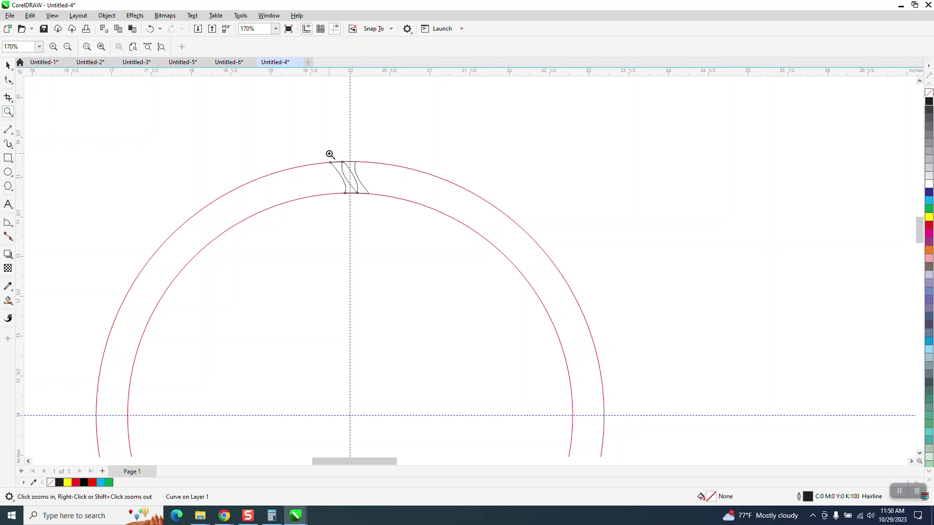
{"action": "left_click_drag", "start_coordinate": [332, 156], "coordinate": [433, 243]}
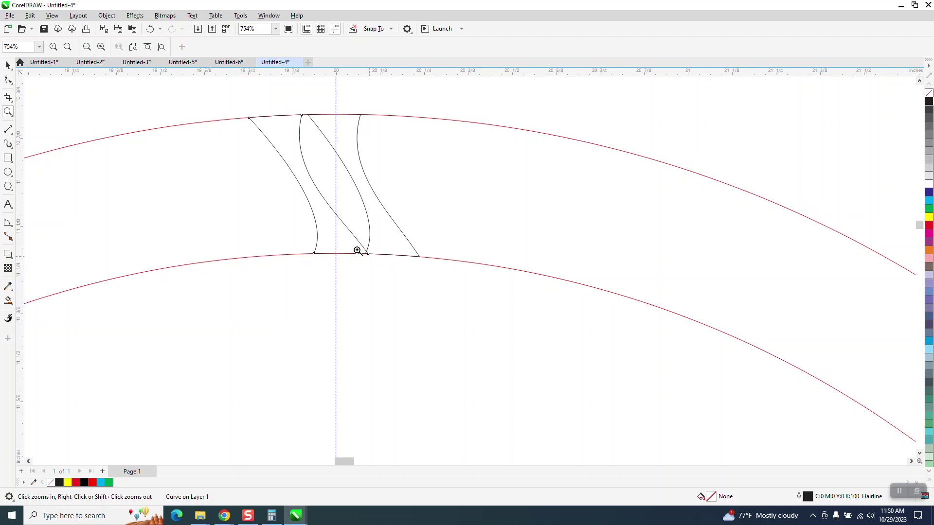
{"action": "scroll", "coordinate": [342, 221], "scroll_direction": "down", "scroll_amount": 1}
{"action": "scroll", "coordinate": [343, 221], "scroll_direction": "down", "scroll_amount": 4}
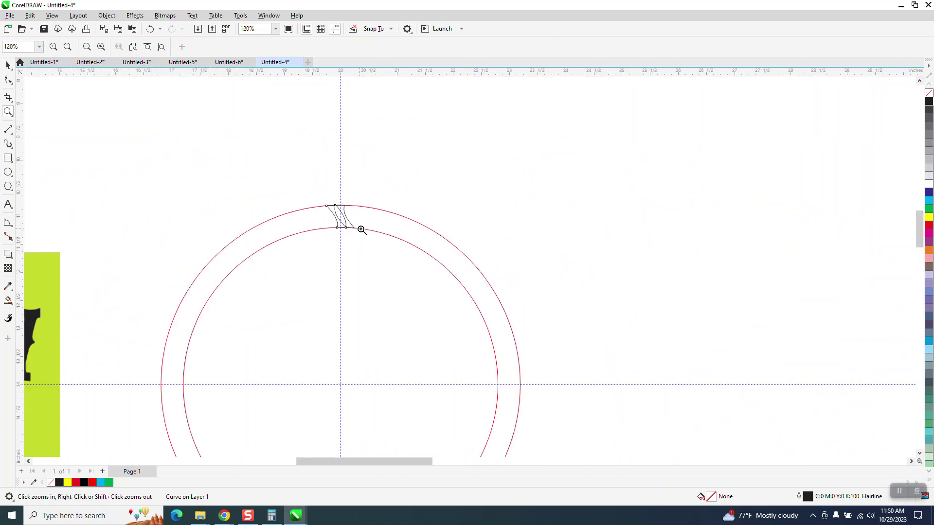
{"action": "scroll", "coordinate": [359, 227], "scroll_direction": "down", "scroll_amount": 3}
{"action": "left_click_drag", "start_coordinate": [38, 272], "coordinate": [87, 298]}
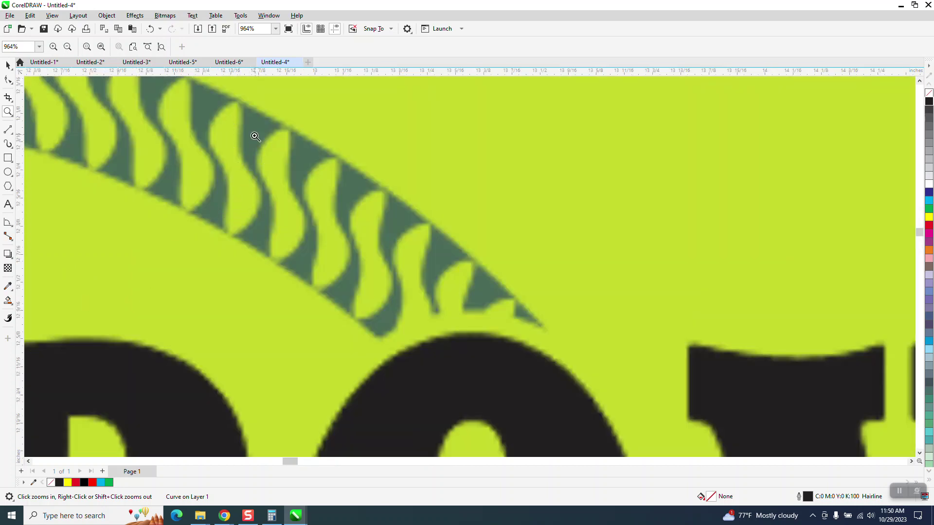
{"action": "scroll", "coordinate": [252, 131], "scroll_direction": "down", "scroll_amount": 2}
{"action": "scroll", "coordinate": [194, 187], "scroll_direction": "down", "scroll_amount": 2}
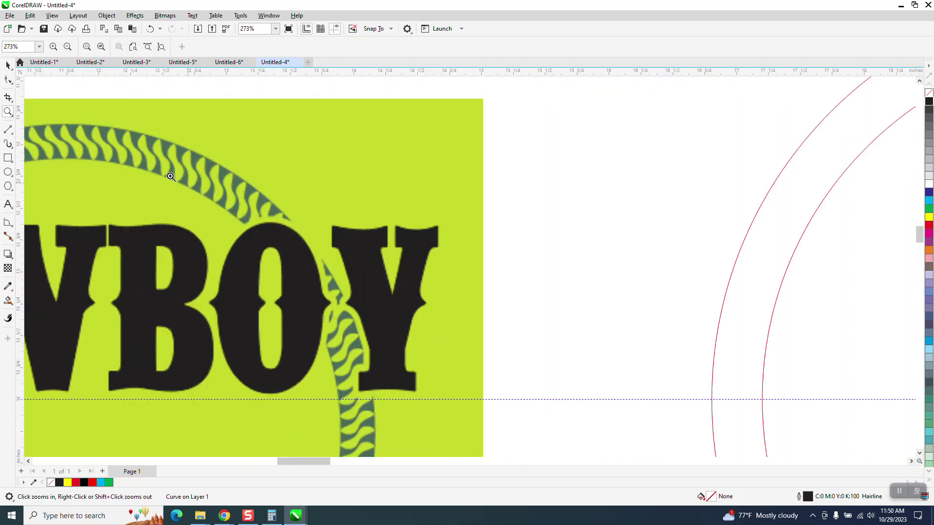
Step: Delete the rotated copy of the rope segment, leaving only the original
{"action": "left_click", "coordinate": [8, 65]}
{"action": "scroll", "coordinate": [140, 213], "scroll_direction": "down", "scroll_amount": 2}
{"action": "left_click", "coordinate": [9, 111]}
{"action": "left_click_drag", "start_coordinate": [647, 93], "coordinate": [702, 130]}
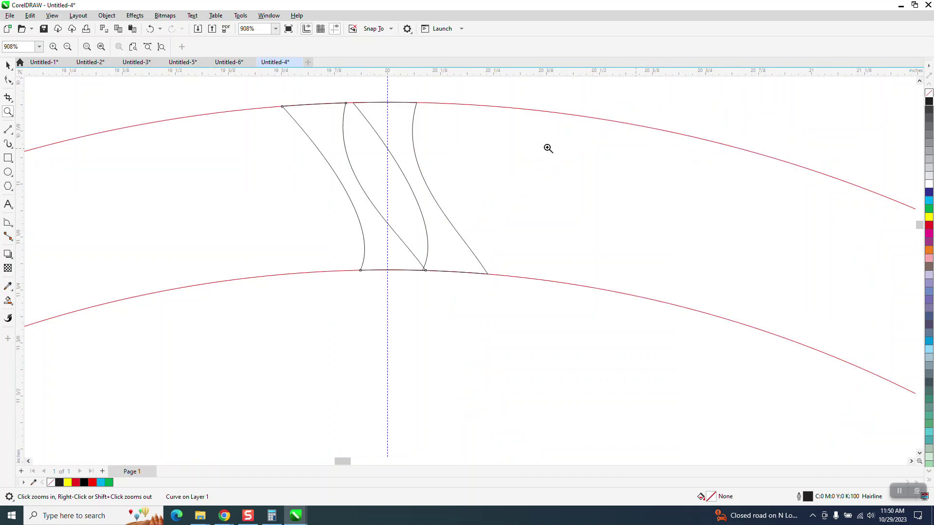
{"action": "left_click", "coordinate": [7, 67]}
{"action": "left_click", "coordinate": [325, 156]}
{"action": "key", "text": "Delete"}
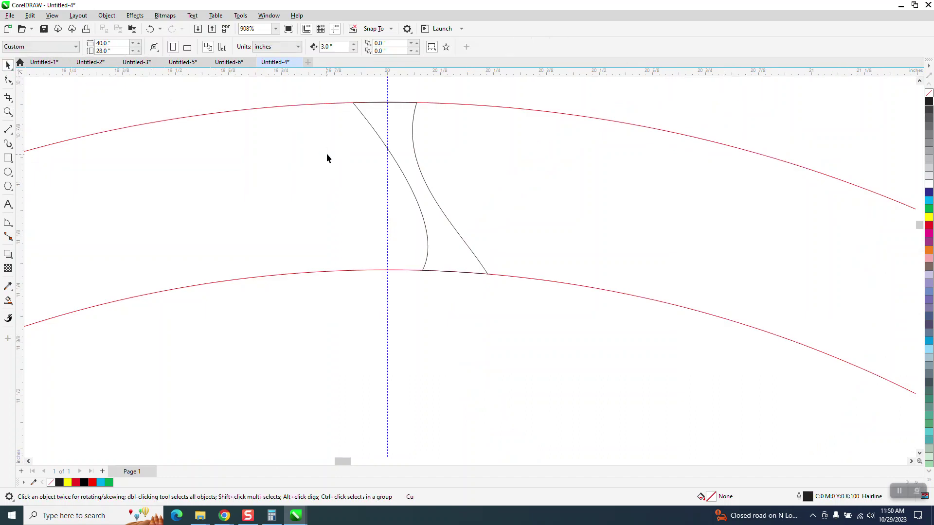
Step: Shift both top corner nodes of the rope segment to the left to increase its slant
{"action": "left_click", "coordinate": [381, 142]}
{"action": "key", "text": "F10"}
{"action": "left_click_drag", "start_coordinate": [337, 93], "coordinate": [392, 103]}
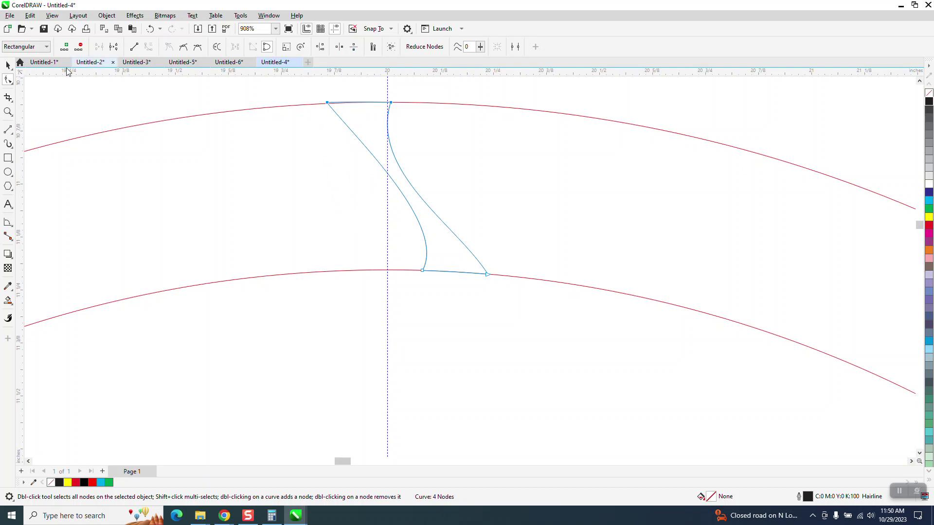
Step: Place the segment's upper left corner node exactly on the outer circle
{"action": "left_click", "coordinate": [8, 112]}
{"action": "left_click_drag", "start_coordinate": [261, 85], "coordinate": [468, 165]}
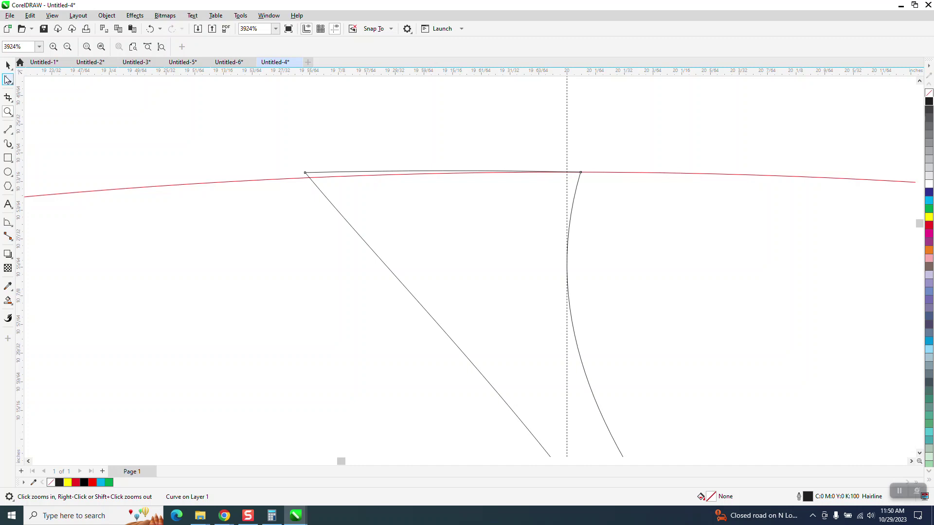
{"action": "left_click", "coordinate": [8, 80]}
{"action": "left_click_drag", "start_coordinate": [304, 172], "coordinate": [305, 175]}
{"action": "scroll", "coordinate": [235, 124], "scroll_direction": "down", "scroll_amount": 5}
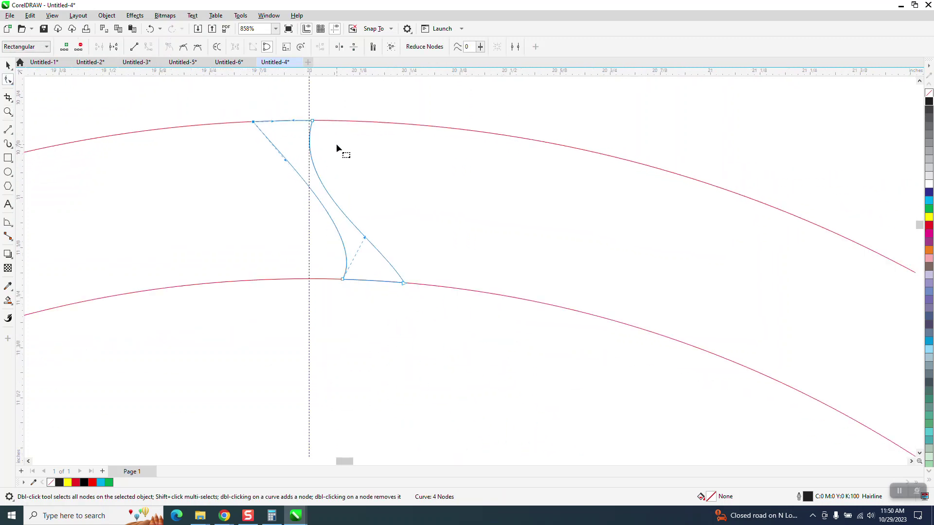
{"action": "left_click_drag", "start_coordinate": [288, 159], "coordinate": [362, 238]}
{"action": "left_click", "coordinate": [9, 65]}
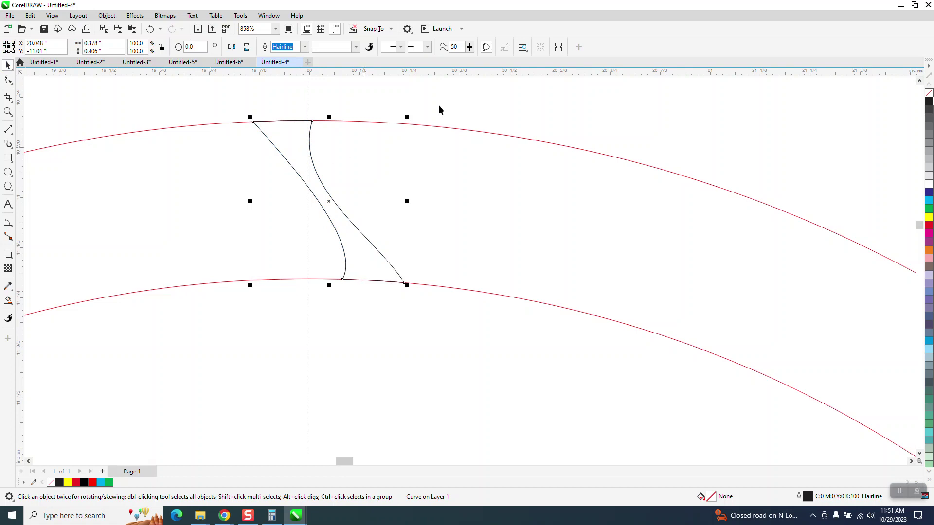
Step: Set the reshaped segment's rotation centre to the guideline intersection and create a copy rotated 3 degrees around the ring
{"action": "scroll", "coordinate": [413, 153], "scroll_direction": "down", "scroll_amount": 5}
{"action": "left_click", "coordinate": [382, 170]}
{"action": "scroll", "coordinate": [382, 170], "scroll_direction": "down", "scroll_amount": 3}
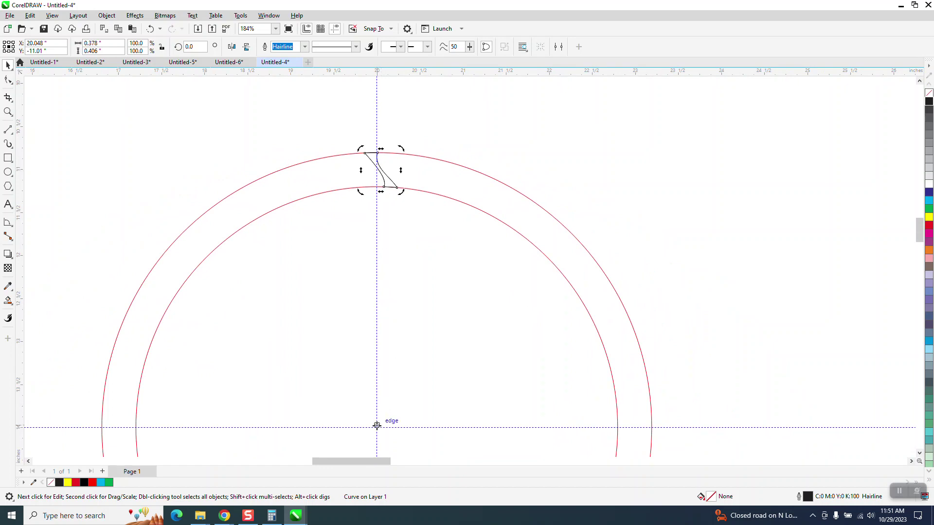
{"action": "left_click", "coordinate": [381, 172]}
{"action": "left_click", "coordinate": [381, 171]}
{"action": "left_click_drag", "start_coordinate": [381, 171], "coordinate": [377, 427]}
{"action": "left_click", "coordinate": [195, 47]}
{"action": "key", "text": "Return"}
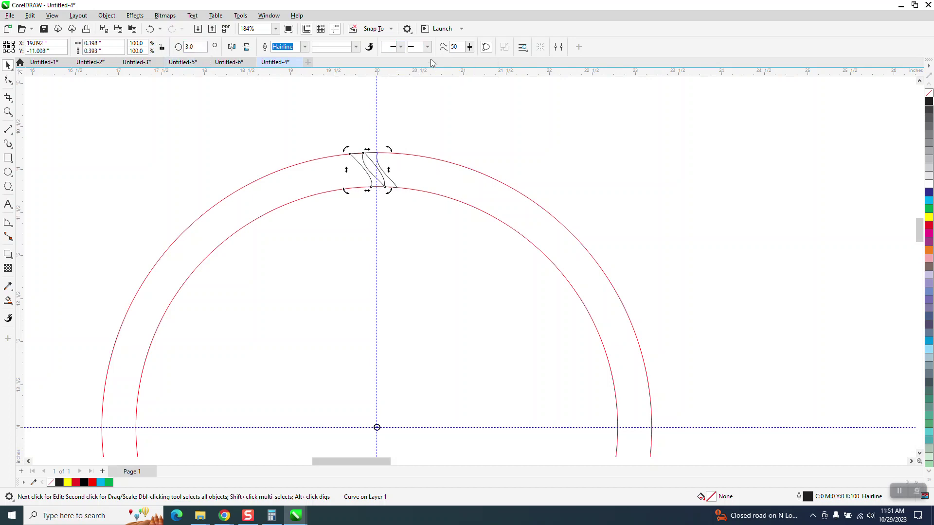
Step: Move the original segment's lower left node along the inner circle to meet the lower right corner of the rotated copy
{"action": "left_click", "coordinate": [7, 111]}
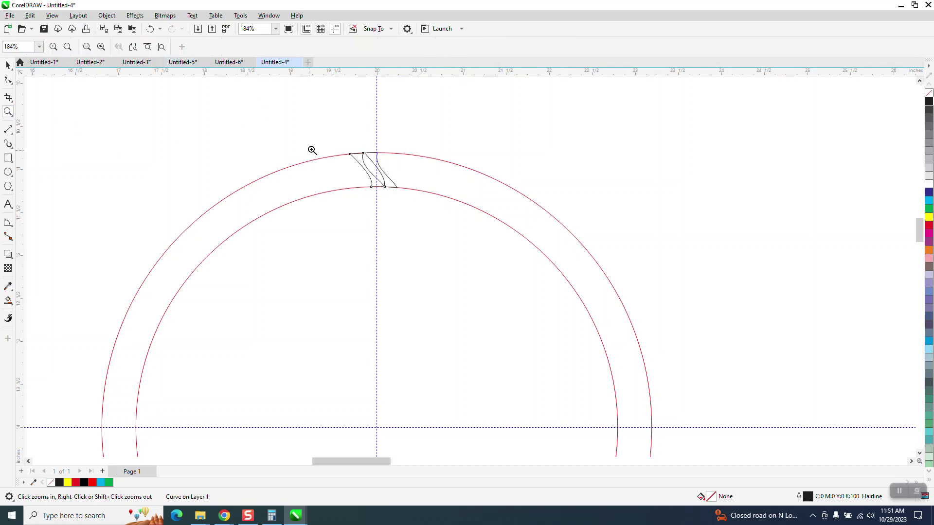
{"action": "left_click_drag", "start_coordinate": [319, 145], "coordinate": [428, 211]}
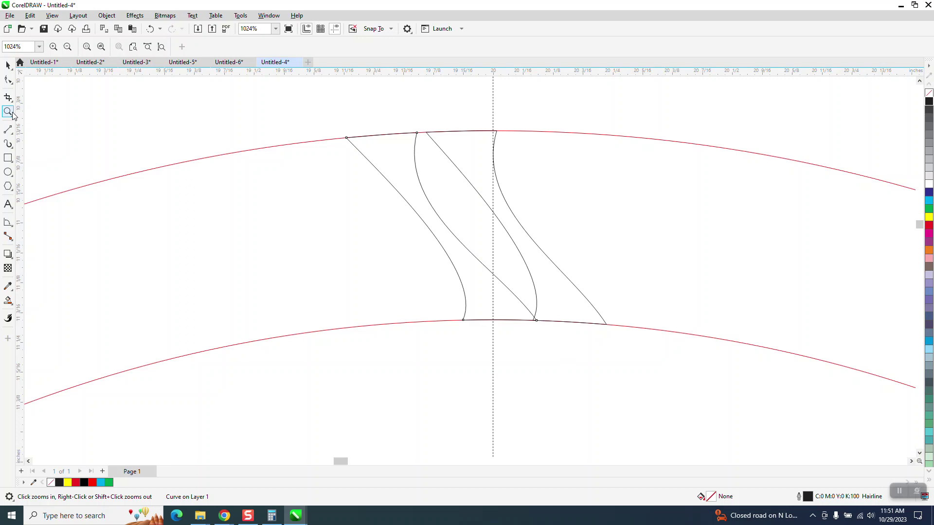
{"action": "left_click_drag", "start_coordinate": [495, 268], "coordinate": [619, 365]}
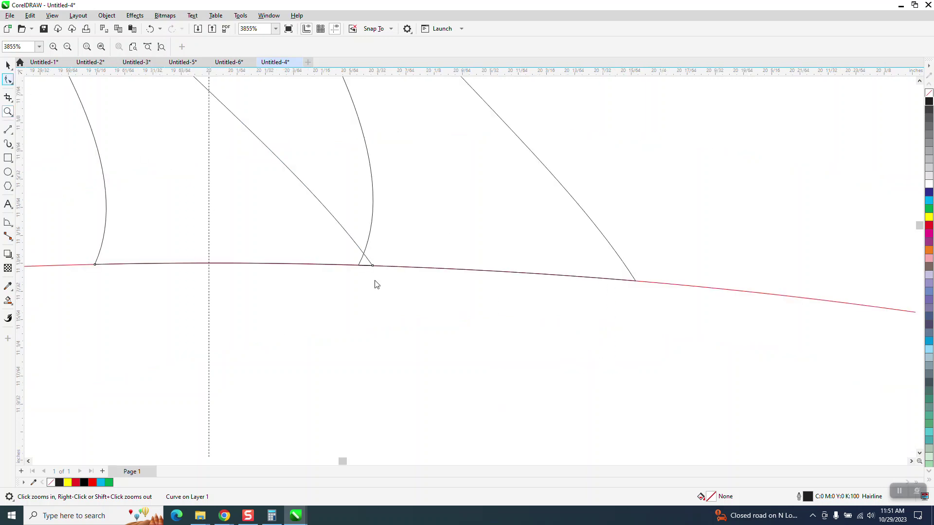
{"action": "left_click", "coordinate": [373, 266]}
{"action": "left_click", "coordinate": [358, 253]}
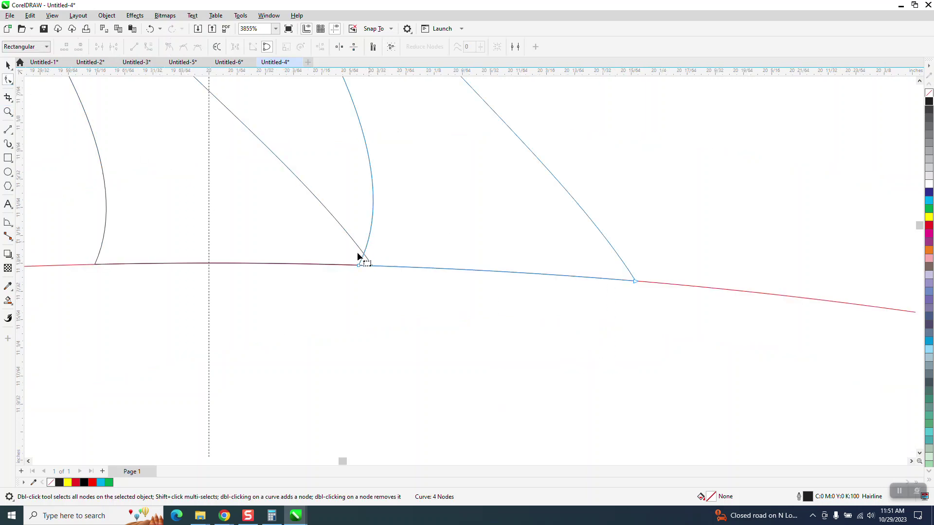
{"action": "left_click_drag", "start_coordinate": [361, 266], "coordinate": [381, 267]}
{"action": "scroll", "coordinate": [388, 302], "scroll_direction": "down", "scroll_amount": 2}
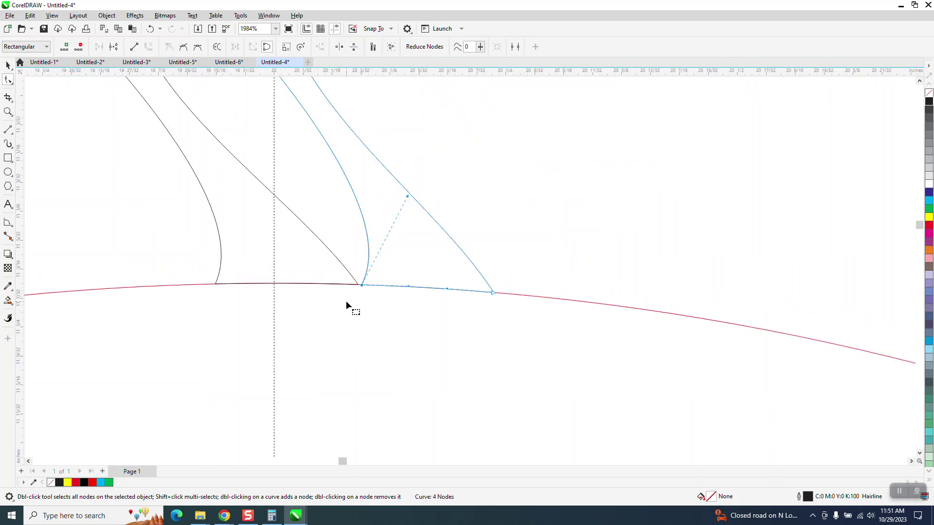
{"action": "left_click", "coordinate": [8, 65]}
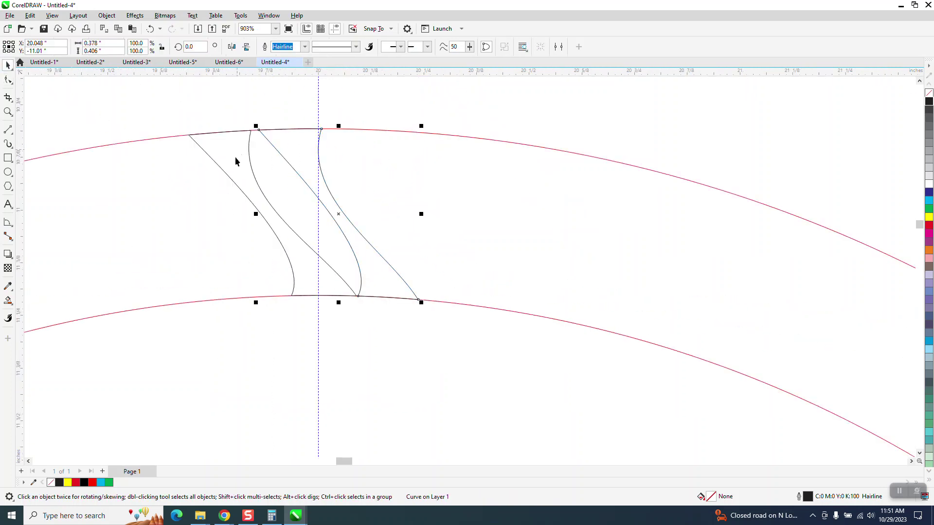
Step: Delete the rotated copy and set the remaining segment's rotation centre to the intersection of the guidelines
{"action": "key", "text": "Delete"}
{"action": "left_click", "coordinate": [311, 181]}
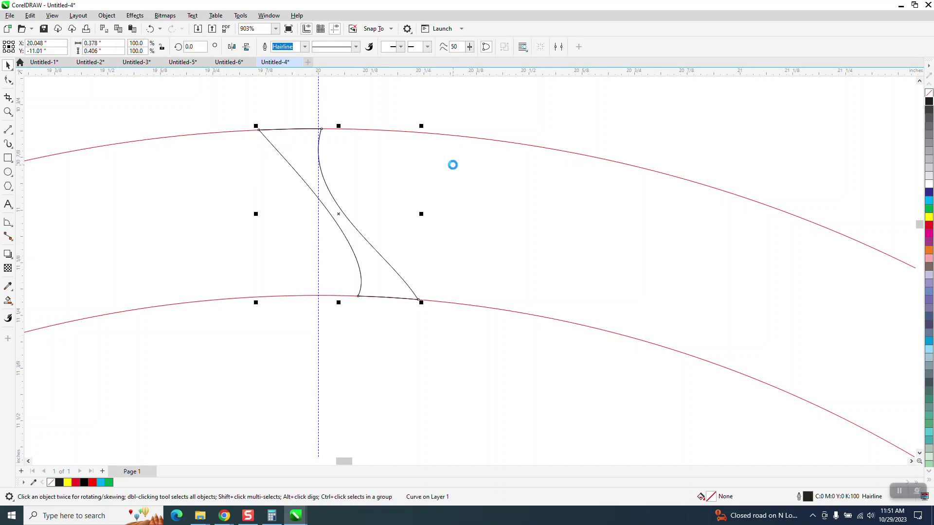
{"action": "left_click", "coordinate": [338, 211]}
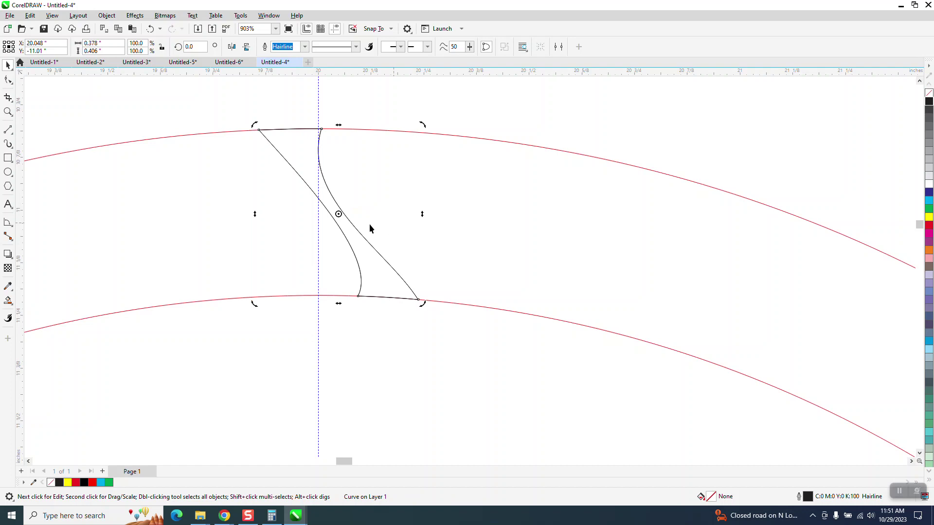
{"action": "scroll", "coordinate": [384, 210], "scroll_direction": "down", "scroll_amount": 3}
{"action": "scroll", "coordinate": [378, 187], "scroll_direction": "down", "scroll_amount": 3}
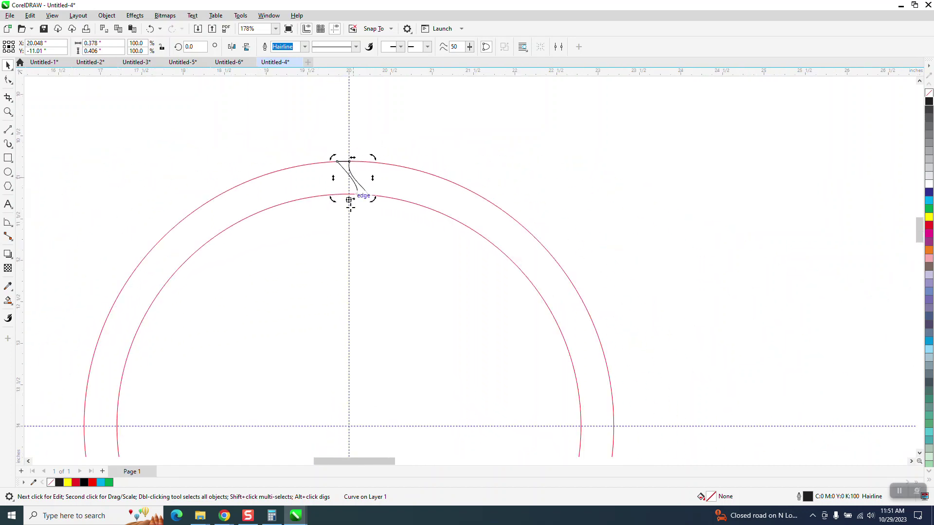
{"action": "left_click_drag", "start_coordinate": [349, 418], "coordinate": [349, 418]}
{"action": "left_click_drag", "start_coordinate": [349, 417], "coordinate": [349, 421]}
Step: Create a copy of the rope segment rotated 3 degrees about the guideline intersection
{"action": "left_click", "coordinate": [355, 184]}
{"action": "left_click", "coordinate": [355, 181]}
{"action": "double_click", "coordinate": [190, 46]}
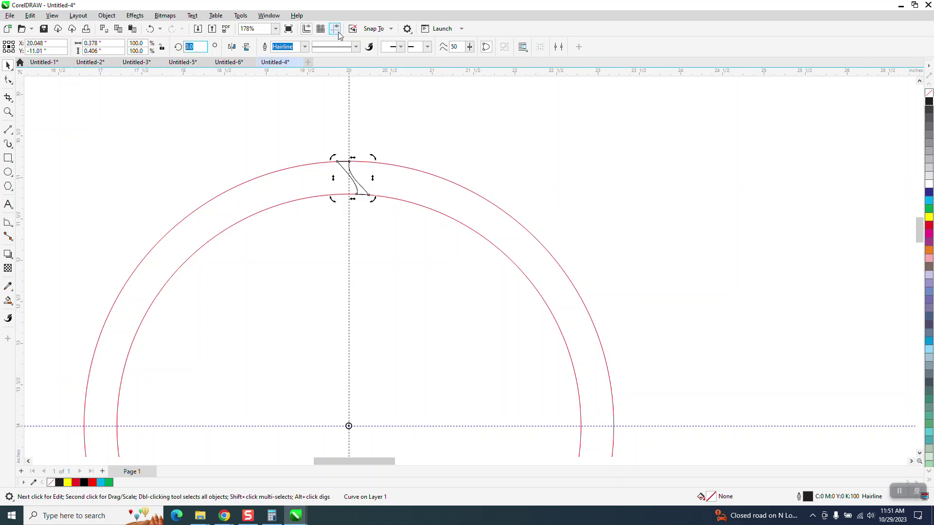
{"action": "type", "text": "3"}
{"action": "key", "text": "Return"}
Step: Repeat the 3-degree rotated duplication until rope segments fill the whole ring between the two circles
{"action": "key", "text": "ctrl+d"}
{"action": "key", "text": "ctrl+d"}
{"action": "key", "text": "ctrl+d"}
{"action": "key", "text": "ctrl+d"}
{"action": "key", "text": "ctrl+d"}
{"action": "key", "text": "ctrl+d"}
{"action": "key", "text": "ctrl+d"}
{"action": "key", "text": "ctrl+d"}
{"action": "key", "text": "ctrl+d"}
{"action": "key", "text": "ctrl+d"}
{"action": "key", "text": "ctrl+d"}
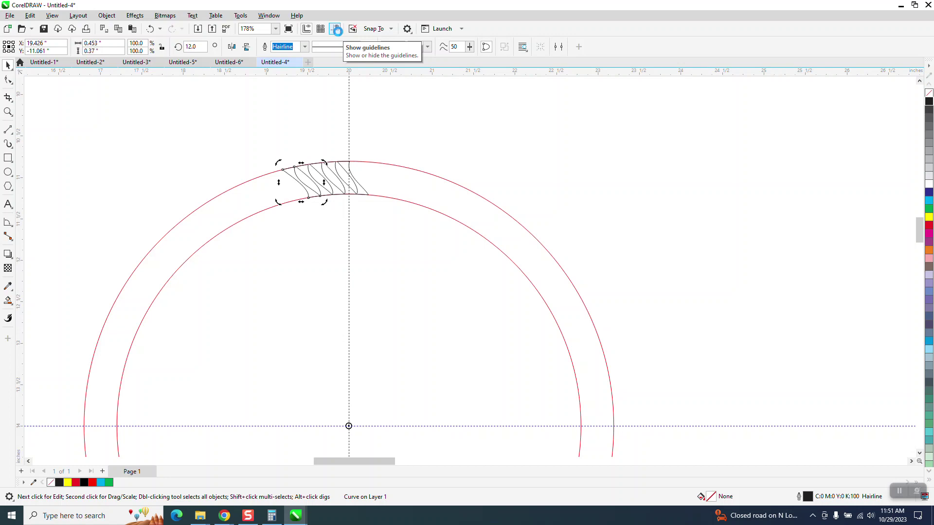
{"action": "key", "text": "ctrl+d"}
{"action": "key", "text": "ctrl+d"}
{"action": "key", "text": "ctrl+d"}
{"action": "key", "text": "ctrl+d"}
{"action": "key", "text": "ctrl+d"}
{"action": "key", "text": "ctrl+d"}
{"action": "key", "text": "ctrl+d"}
{"action": "key", "text": "ctrl+d"}
{"action": "key", "text": "ctrl+d"}
{"action": "key", "text": "ctrl+d"}
{"action": "key", "text": "ctrl+d"}
{"action": "key", "text": "ctrl+d"}
{"action": "key", "text": "ctrl+d"}
{"action": "key", "text": "ctrl+d"}
{"action": "key", "text": "ctrl+d"}
{"action": "key", "text": "ctrl+d"}
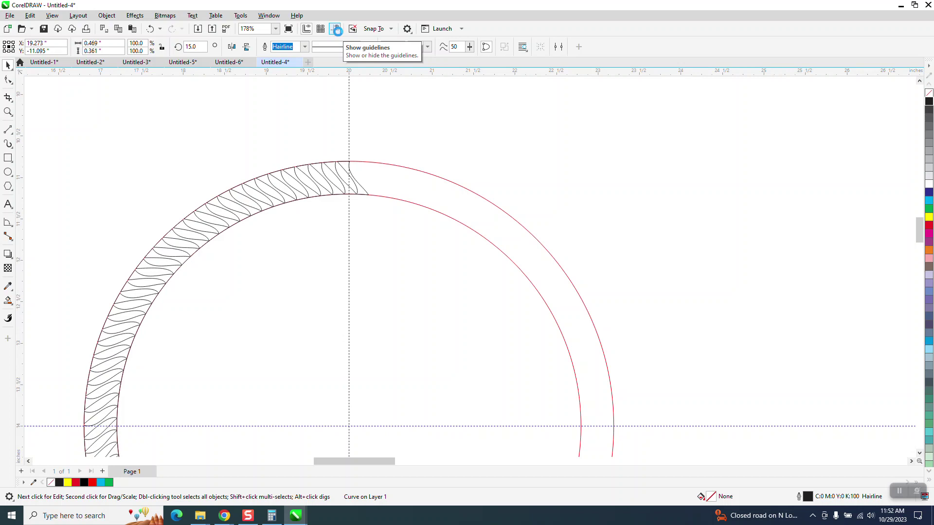
{"action": "key", "text": "ctrl+d"}
{"action": "key", "text": "ctrl+d"}
{"action": "key", "text": "ctrl+d"}
{"action": "key", "text": "ctrl+d"}
{"action": "key", "text": "ctrl+d"}
{"action": "key", "text": "ctrl+d"}
{"action": "key", "text": "ctrl+d"}
{"action": "key", "text": "ctrl+d"}
{"action": "key", "text": "ctrl+d"}
{"action": "key", "text": "ctrl+d"}
{"action": "key", "text": "ctrl+d"}
{"action": "key", "text": "ctrl+d"}
{"action": "key", "text": "ctrl+d"}
{"action": "key", "text": "ctrl+d"}
{"action": "key", "text": "ctrl+d"}
{"action": "key", "text": "ctrl+d"}
{"action": "key", "text": "ctrl+d"}
{"action": "key", "text": "ctrl+d"}
{"action": "key", "text": "ctrl+d"}
{"action": "key", "text": "ctrl+d"}
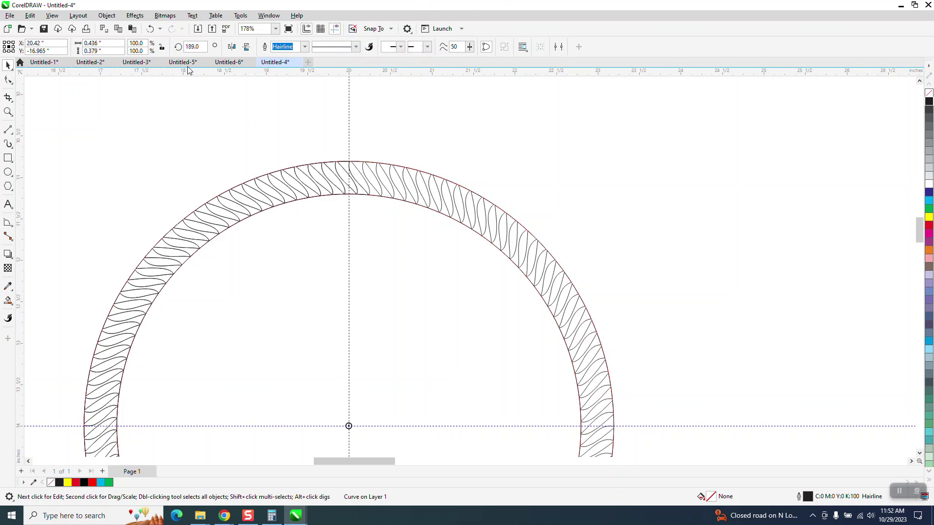
Step: Undo the surplus duplicates that overlap the first round of segments, back to the start of the ring
{"action": "left_click", "coordinate": [150, 30]}
{"action": "left_click", "coordinate": [150, 30]}
{"action": "left_click", "coordinate": [150, 30]}
{"action": "left_click", "coordinate": [151, 30]}
{"action": "left_click", "coordinate": [150, 30]}
{"action": "left_click", "coordinate": [150, 31]}
{"action": "left_click", "coordinate": [150, 30]}
{"action": "left_click", "coordinate": [151, 30]}
{"action": "left_click", "coordinate": [150, 30]}
{"action": "left_click", "coordinate": [150, 30]}
{"action": "left_click", "coordinate": [150, 30]}
{"action": "left_click", "coordinate": [150, 31]}
{"action": "left_click", "coordinate": [150, 30]}
{"action": "left_click", "coordinate": [150, 30]}
{"action": "left_click", "coordinate": [150, 30]}
{"action": "left_click", "coordinate": [150, 30]}
{"action": "left_click", "coordinate": [150, 30]}
{"action": "left_click", "coordinate": [150, 30]}
{"action": "left_click", "coordinate": [150, 31]}
{"action": "left_click", "coordinate": [150, 30]}
{"action": "left_click", "coordinate": [151, 30]}
{"action": "left_click", "coordinate": [150, 30]}
{"action": "left_click", "coordinate": [150, 30]}
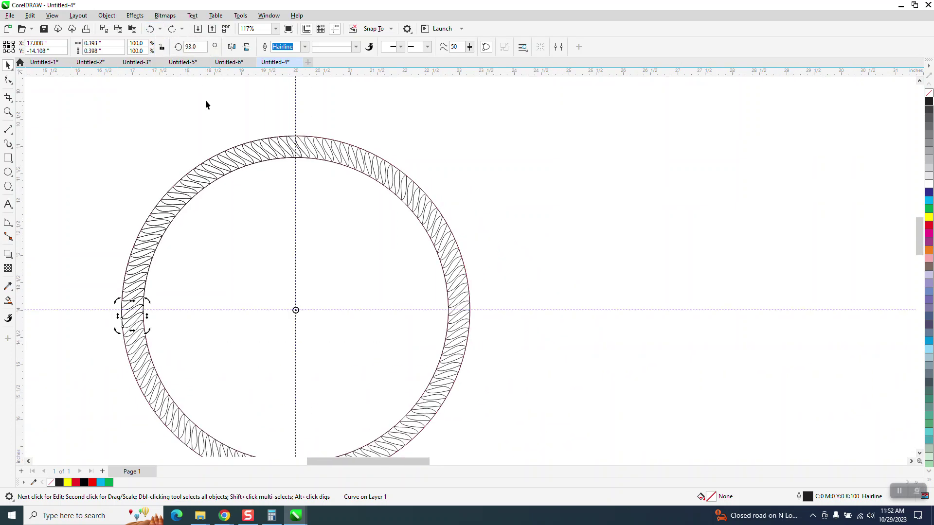
{"action": "left_click", "coordinate": [151, 30]}
{"action": "left_click", "coordinate": [151, 30]}
{"action": "left_click", "coordinate": [153, 30]}
{"action": "left_click", "coordinate": [153, 30]}
{"action": "left_click", "coordinate": [152, 31]}
{"action": "left_click", "coordinate": [152, 30]}
{"action": "left_click", "coordinate": [152, 30]}
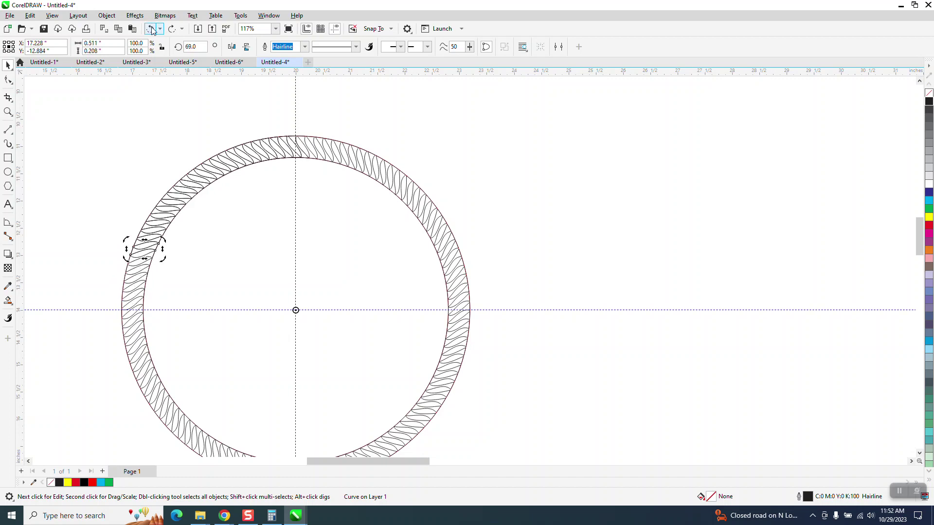
{"action": "left_click", "coordinate": [150, 28]}
{"action": "left_click", "coordinate": [153, 30]}
{"action": "left_click", "coordinate": [154, 31]}
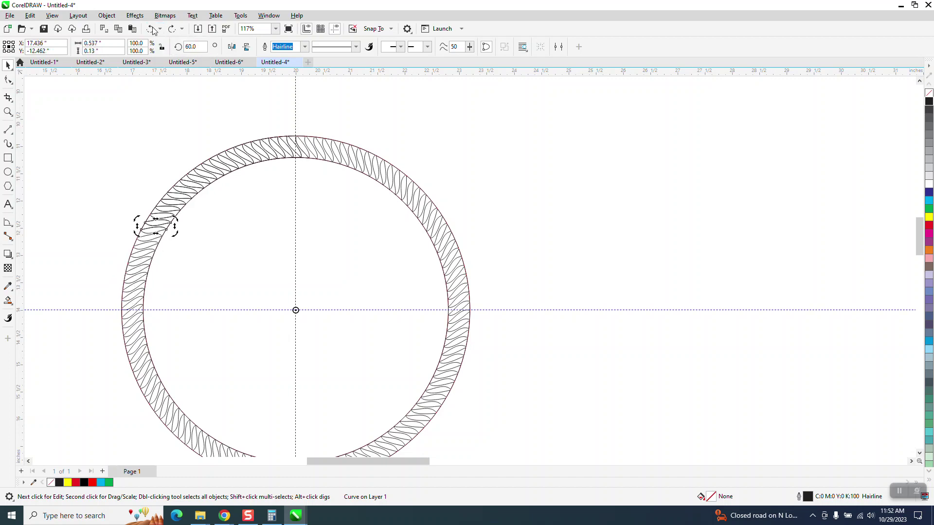
{"action": "left_click", "coordinate": [153, 30]}
{"action": "left_click", "coordinate": [153, 30]}
{"action": "left_click", "coordinate": [153, 30]}
{"action": "left_click", "coordinate": [153, 30]}
{"action": "left_click", "coordinate": [153, 31]}
{"action": "left_click", "coordinate": [153, 30]}
{"action": "left_click", "coordinate": [153, 30]}
{"action": "left_click", "coordinate": [153, 31]}
{"action": "left_click", "coordinate": [153, 29]}
{"action": "left_click", "coordinate": [153, 29]}
{"action": "left_click", "coordinate": [152, 29]}
{"action": "left_click", "coordinate": [152, 28]}
{"action": "left_click", "coordinate": [152, 28]}
{"action": "left_click", "coordinate": [152, 29]}
{"action": "left_click", "coordinate": [154, 30]}
{"action": "left_click", "coordinate": [155, 30]}
{"action": "left_click", "coordinate": [155, 30]}
{"action": "left_click", "coordinate": [155, 31]}
{"action": "left_click", "coordinate": [154, 30]}
{"action": "left_click", "coordinate": [154, 29]}
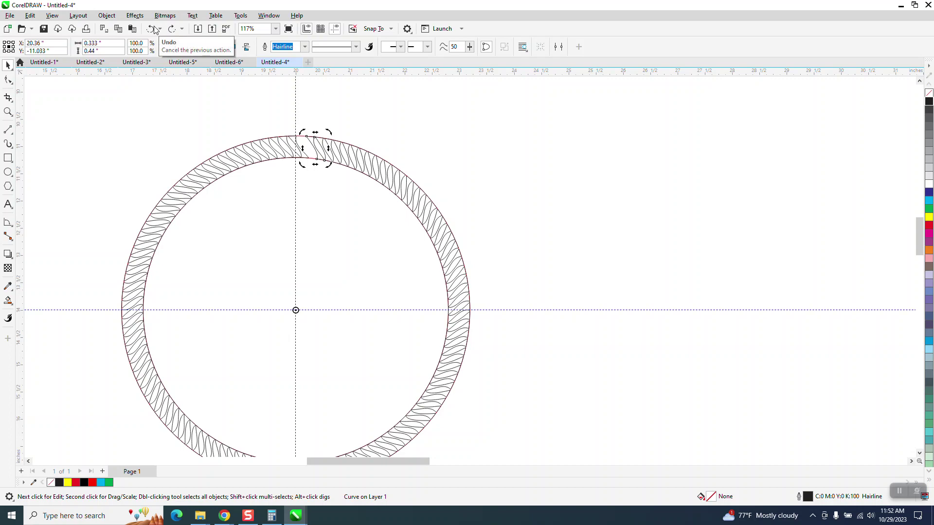
Step: Move the rope segment at the ring's top, just right of the vertical guideline, 3 inches to the right out of the ring
{"action": "scroll", "coordinate": [340, 127], "scroll_direction": "down", "scroll_amount": 2}
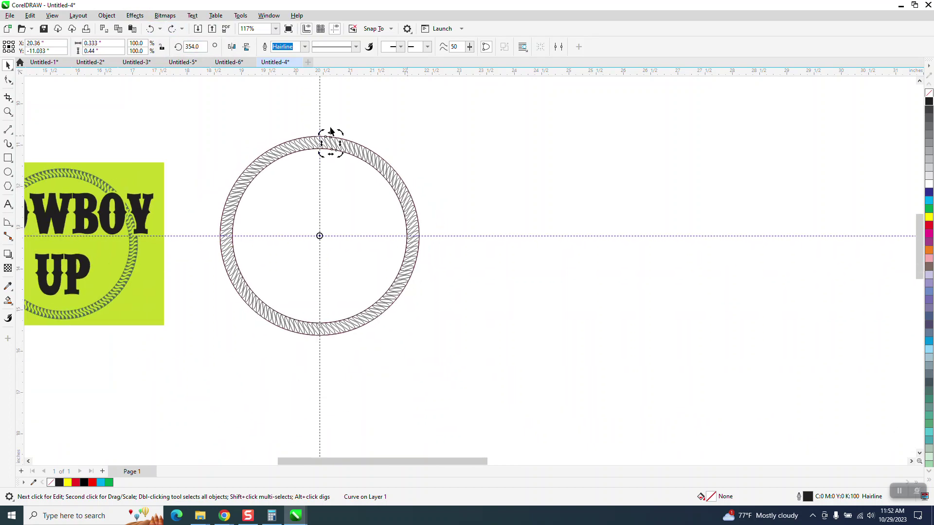
{"action": "left_click", "coordinate": [8, 112]}
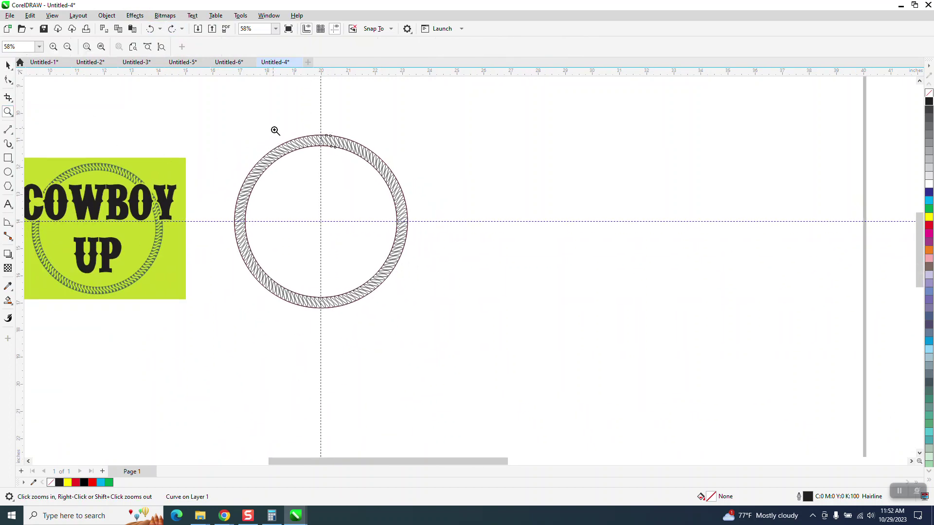
{"action": "left_click_drag", "start_coordinate": [273, 130], "coordinate": [351, 178]}
{"action": "scroll", "coordinate": [309, 146], "scroll_direction": "down", "scroll_amount": 3}
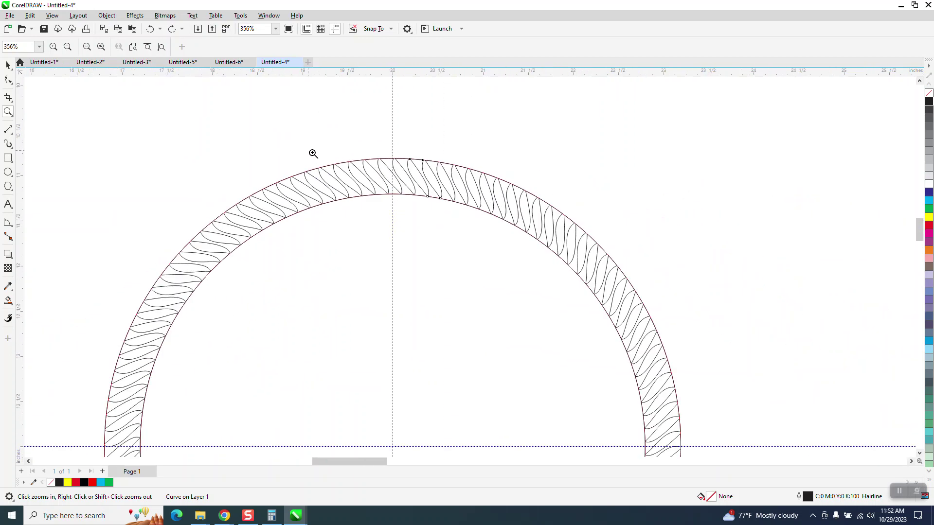
{"action": "left_click", "coordinate": [7, 65]}
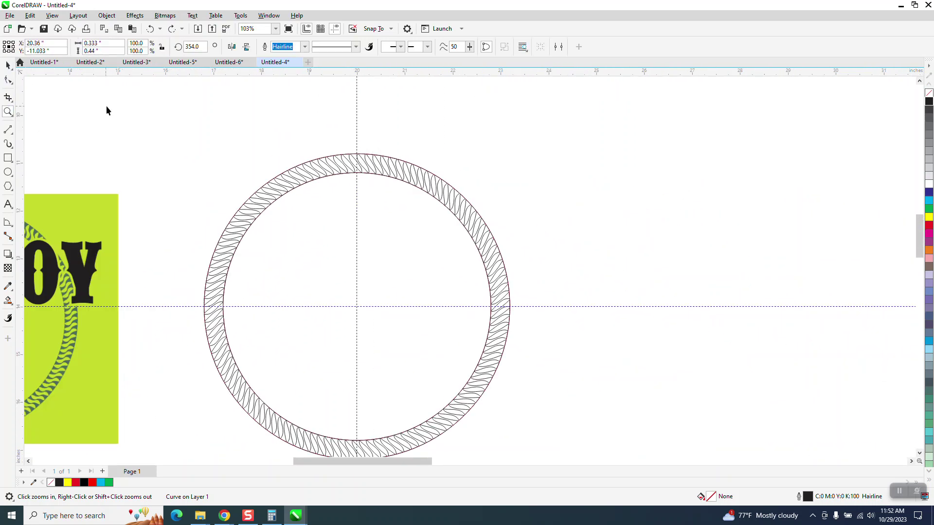
{"action": "left_click", "coordinate": [358, 158]}
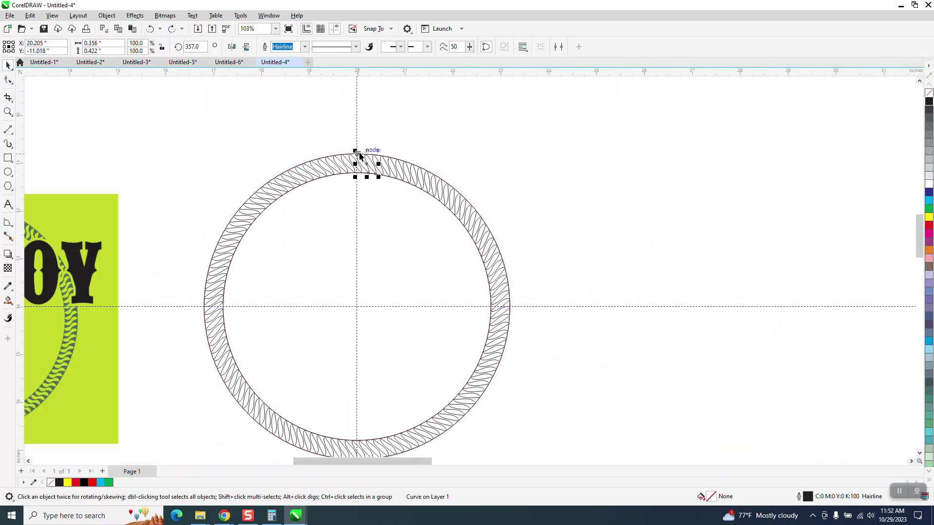
{"action": "key", "text": "Right"}
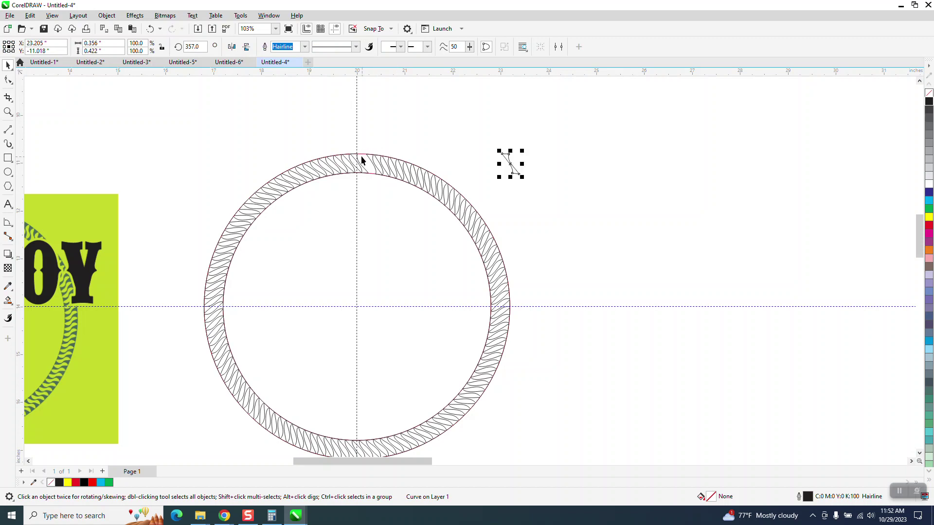
Step: Move the red outer construction circle 9 inches to the right, away from the rope ring
{"action": "left_click", "coordinate": [361, 158]}
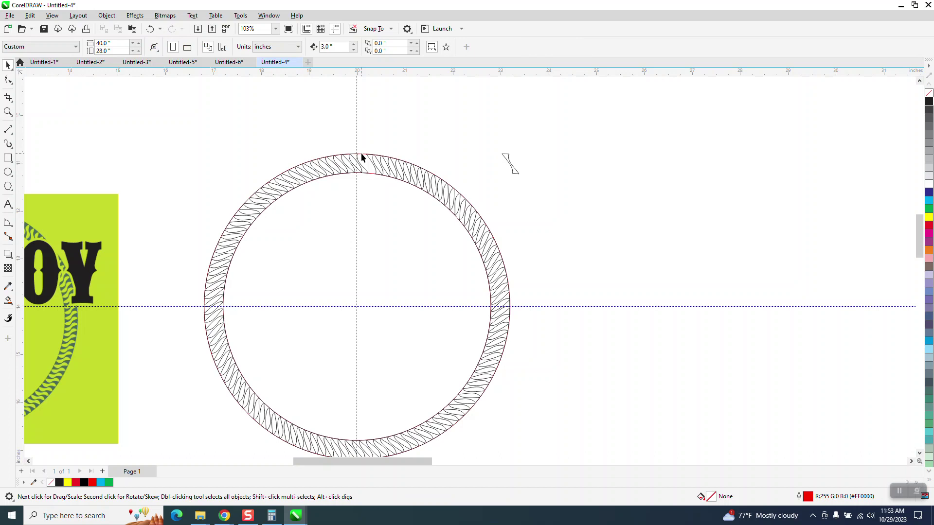
{"action": "left_click", "coordinate": [361, 157]}
{"action": "key", "text": "Right"}
{"action": "key", "text": "Right"}
{"action": "key", "text": "Right"}
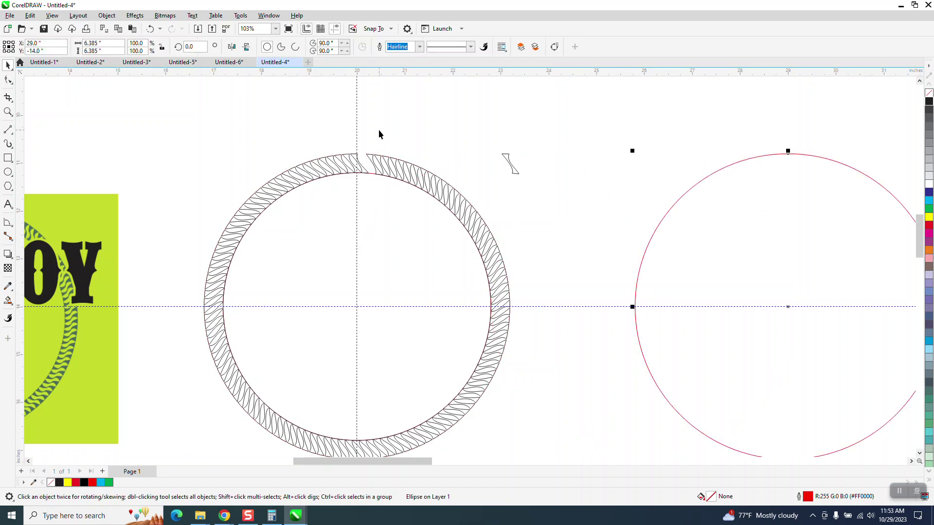
Step: Move the red inner circle 9 inches to the right and return the displaced rope segment to its gap in the ring
{"action": "left_click", "coordinate": [371, 174]}
{"action": "key", "text": "Right"}
{"action": "key", "text": "Right"}
{"action": "key", "text": "Right"}
{"action": "left_click_drag", "start_coordinate": [487, 150], "coordinate": [590, 204]}
{"action": "key", "text": "Left"}
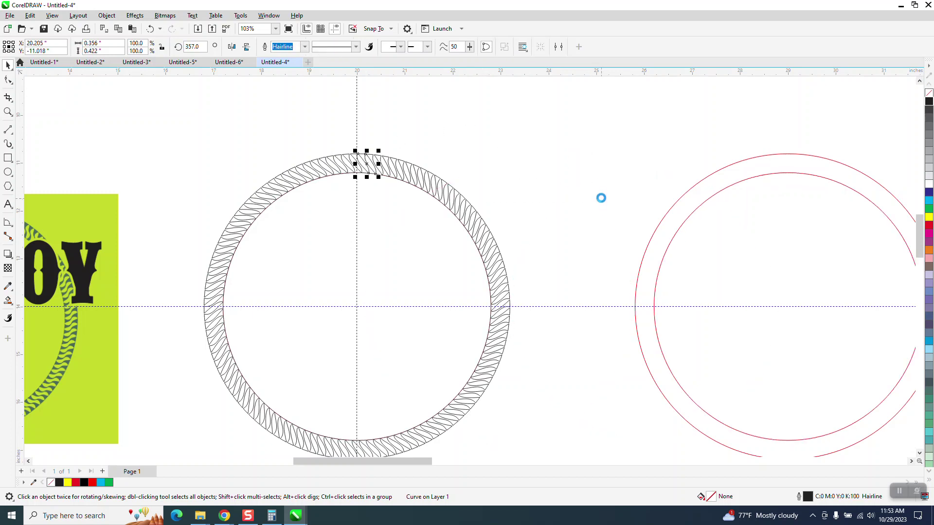
Step: Fill all the rope segments of the ring with black
{"action": "scroll", "coordinate": [227, 134], "scroll_direction": "down", "scroll_amount": 2}
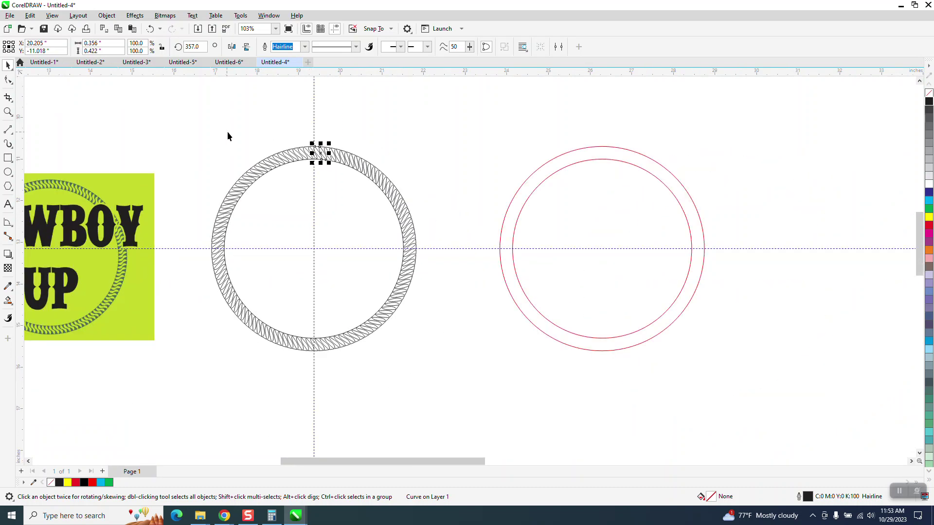
{"action": "left_click_drag", "start_coordinate": [180, 120], "coordinate": [463, 396]}
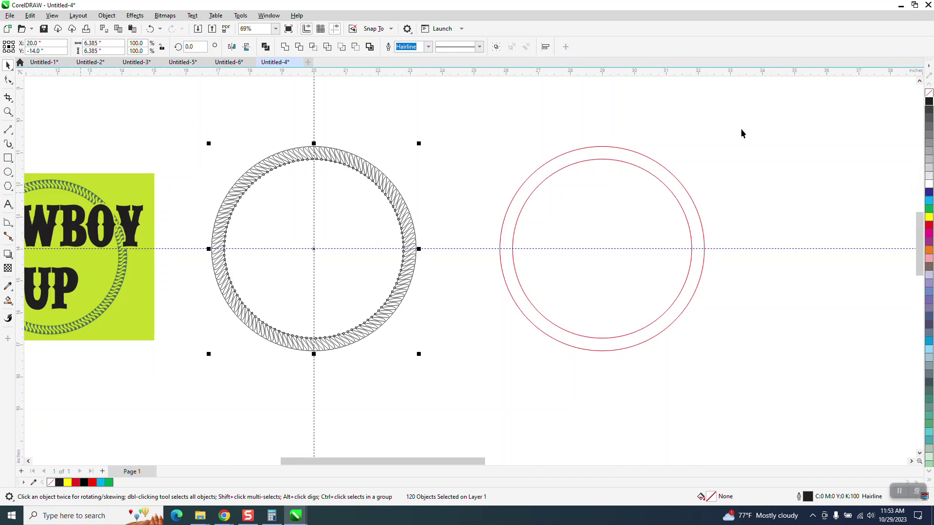
{"action": "left_click", "coordinate": [929, 101]}
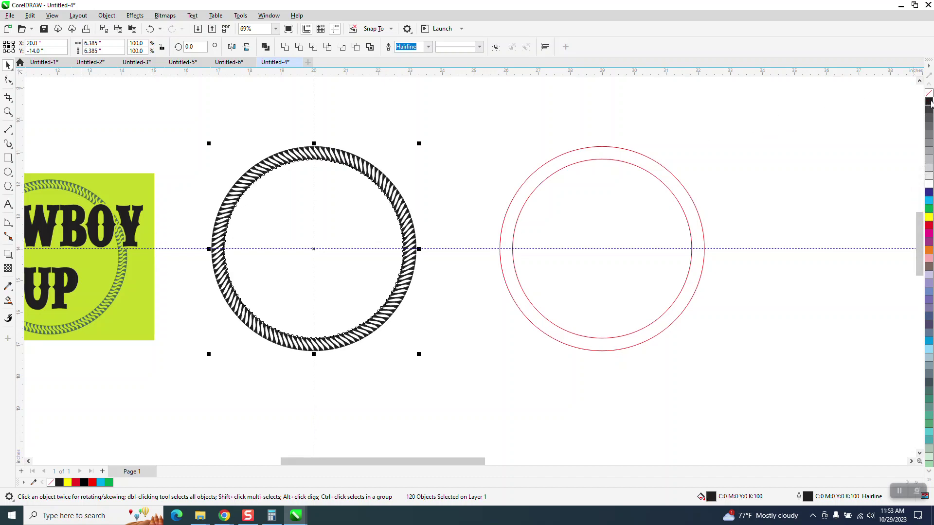
{"action": "left_click", "coordinate": [481, 175]}
Step: Examine the filled rope border up close and compare its twist with the rope in the Cowboy Up image
{"action": "left_click", "coordinate": [12, 111]}
{"action": "left_click_drag", "start_coordinate": [289, 137], "coordinate": [378, 185]}
{"action": "scroll", "coordinate": [363, 168], "scroll_direction": "down", "scroll_amount": 1}
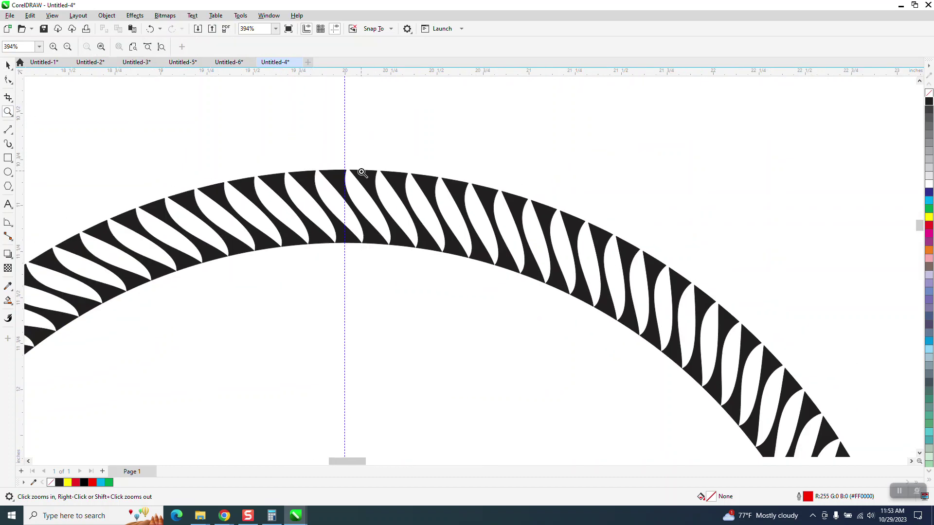
{"action": "scroll", "coordinate": [363, 174], "scroll_direction": "down", "scroll_amount": 6}
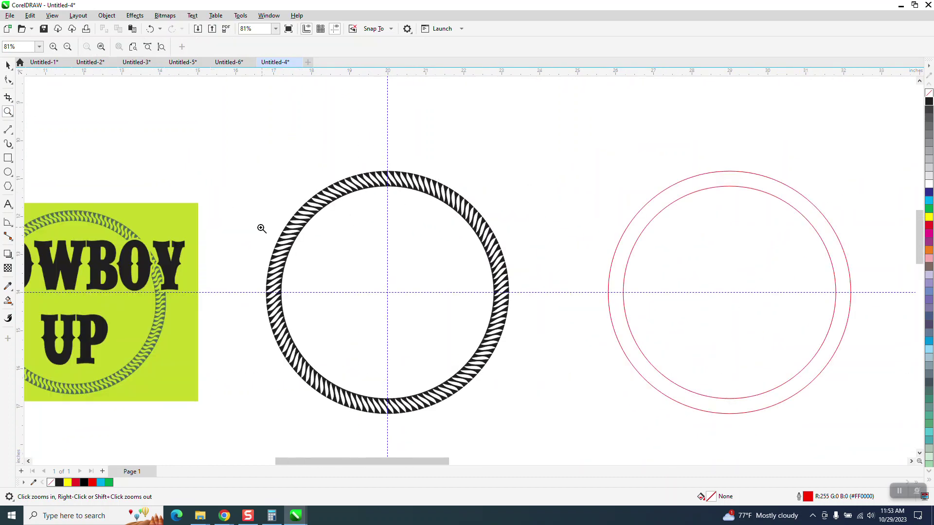
{"action": "left_click_drag", "start_coordinate": [108, 209], "coordinate": [148, 252]}
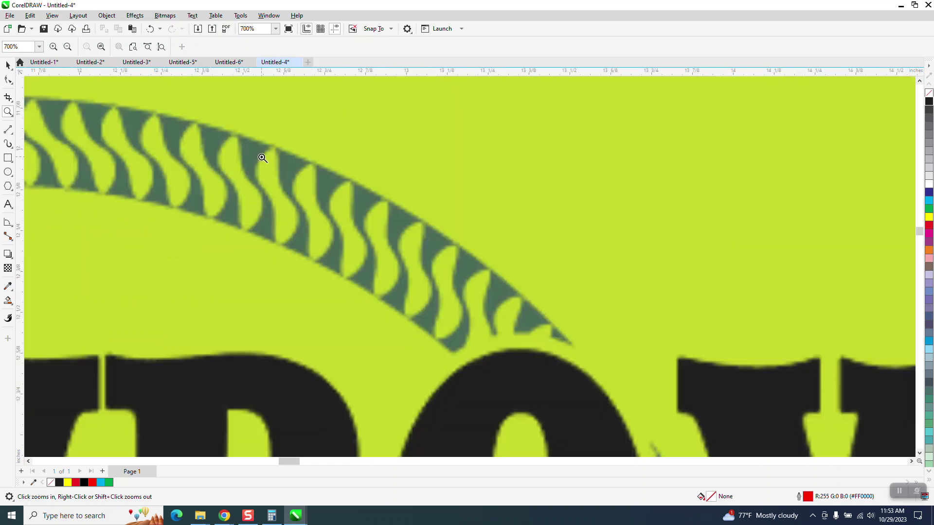
{"action": "scroll", "coordinate": [288, 195], "scroll_direction": "down", "scroll_amount": 8}
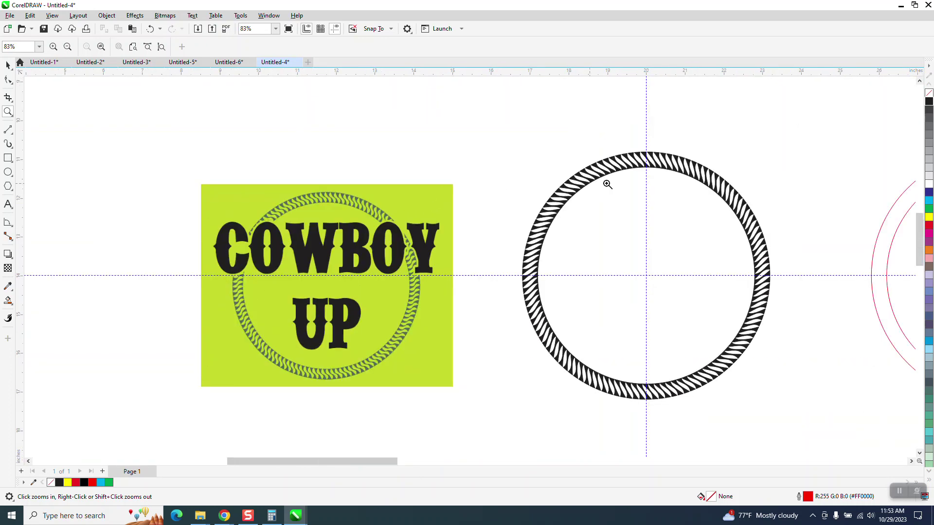
{"action": "left_click_drag", "start_coordinate": [615, 149], "coordinate": [710, 189]}
{"action": "scroll", "coordinate": [410, 162], "scroll_direction": "down", "scroll_amount": 4}
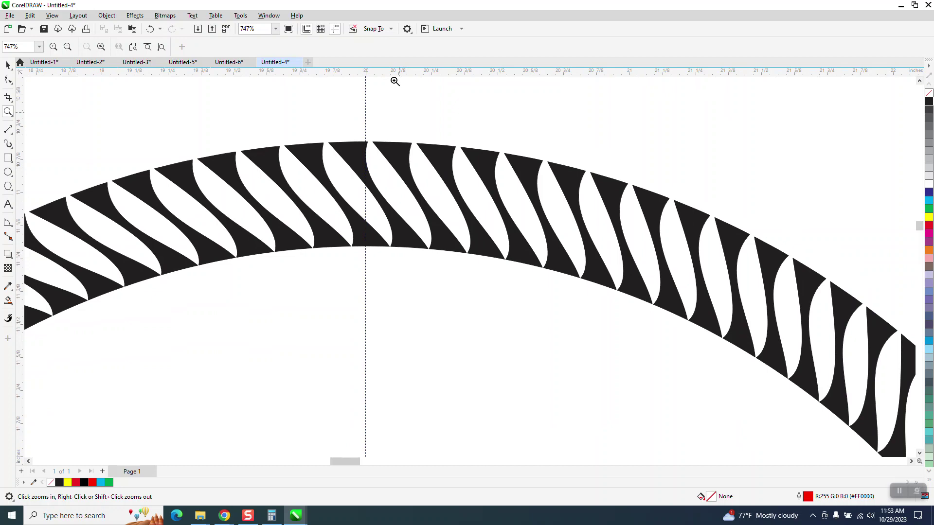
{"action": "scroll", "coordinate": [406, 117], "scroll_direction": "down", "scroll_amount": 3}
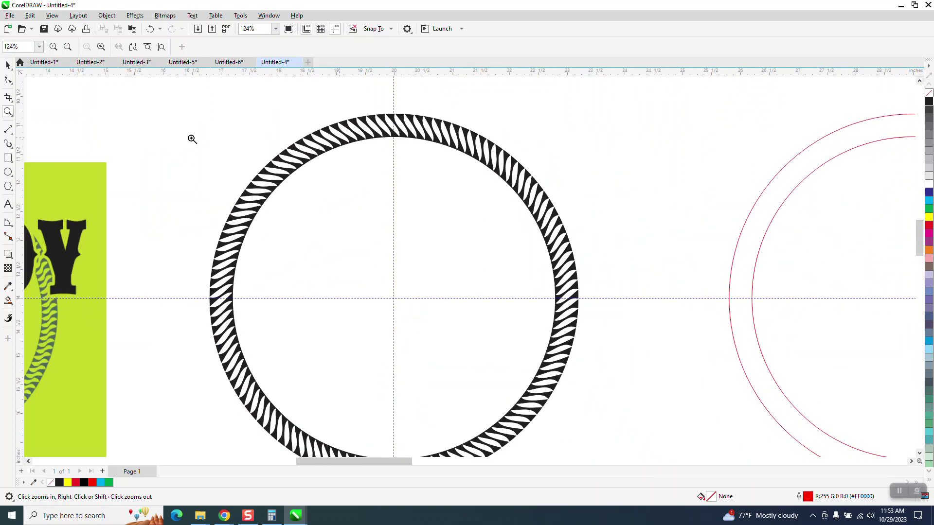
Step: Group all the rope segments of the ring into one object
{"action": "left_click", "coordinate": [8, 65]}
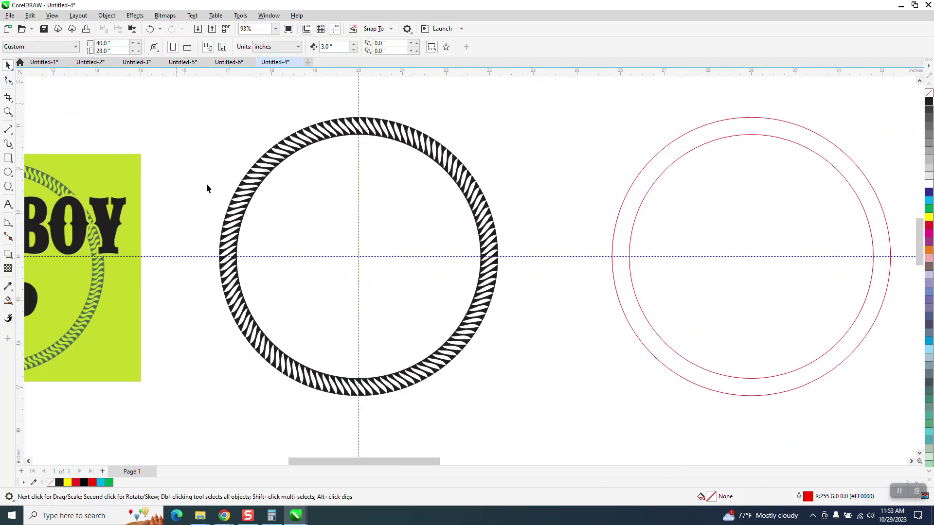
{"action": "left_click_drag", "start_coordinate": [556, 425], "coordinate": [575, 431]}
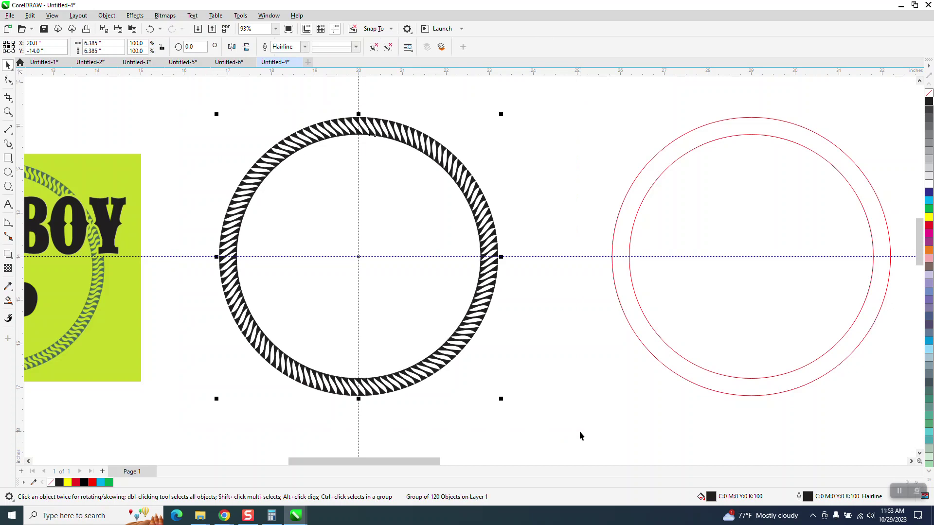
Step: Add the artistic text CORELDRAW in Arial at 100 pt beside the lower part of the rope ring
{"action": "left_click", "coordinate": [8, 204]}
{"action": "left_click", "coordinate": [493, 399]}
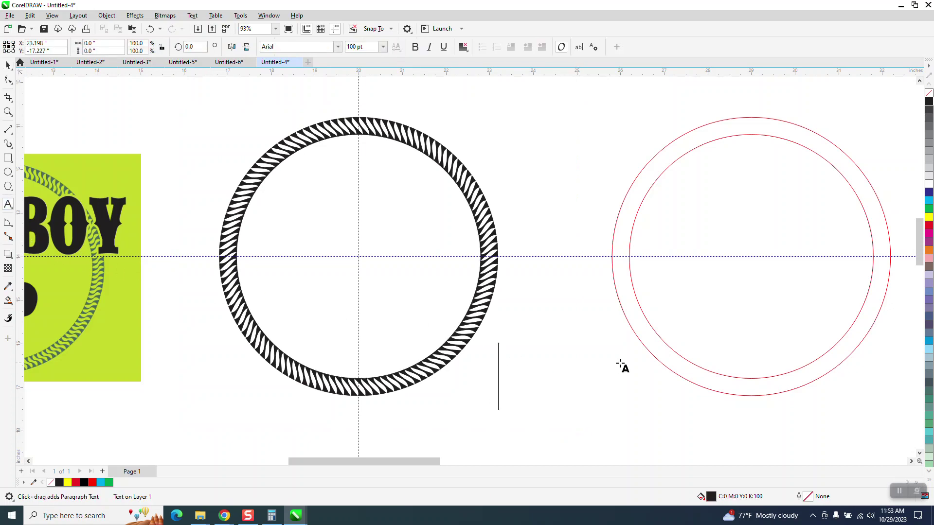
{"action": "type", "text": "CORELDRAW"}
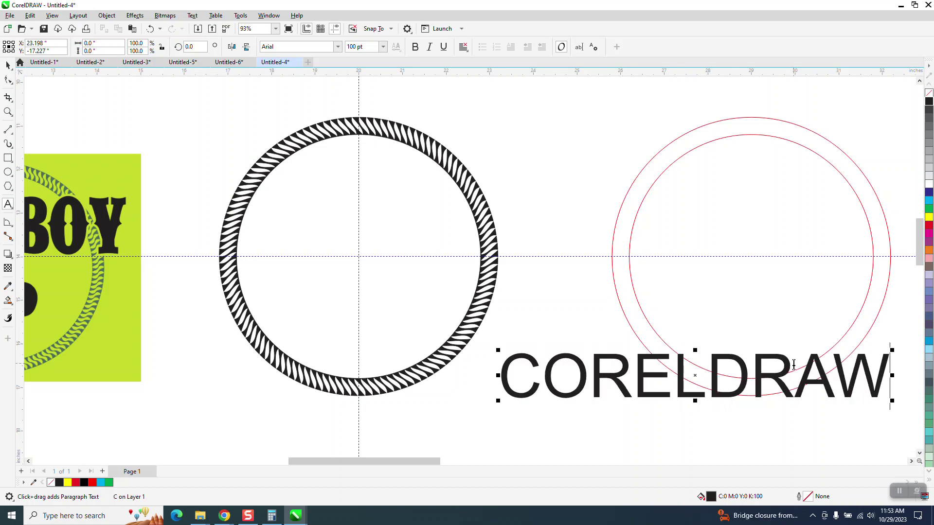
{"action": "key", "text": "Escape"}
Step: Place the CORELDRAW text across the middle of the rope ring and make it bold
{"action": "left_click_drag", "start_coordinate": [698, 374], "coordinate": [446, 256]}
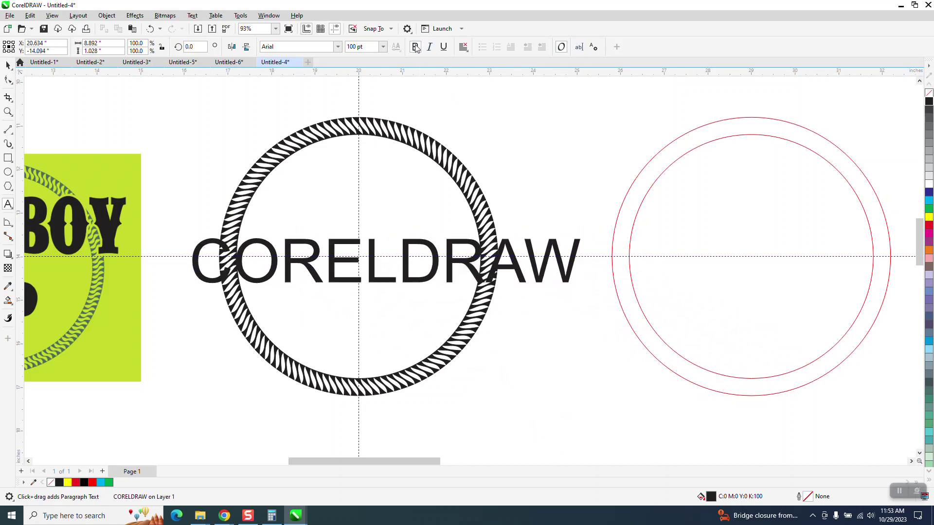
{"action": "left_click", "coordinate": [8, 65]}
{"action": "left_click", "coordinate": [416, 47]}
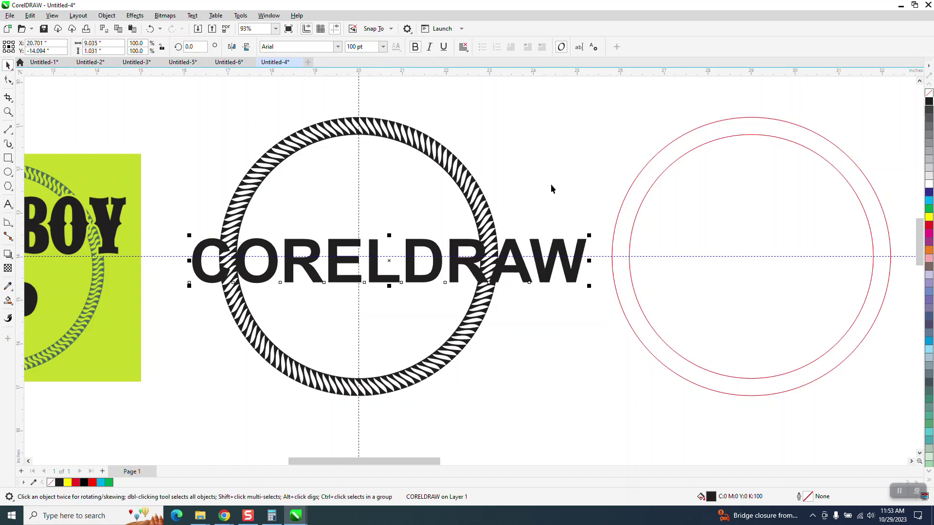
Step: Narrow the CORELDRAW text to about 7.3 inches, centre it on the rope ring, and delete the two spare red circles
{"action": "left_click_drag", "start_coordinate": [589, 258], "coordinate": [518, 265]}
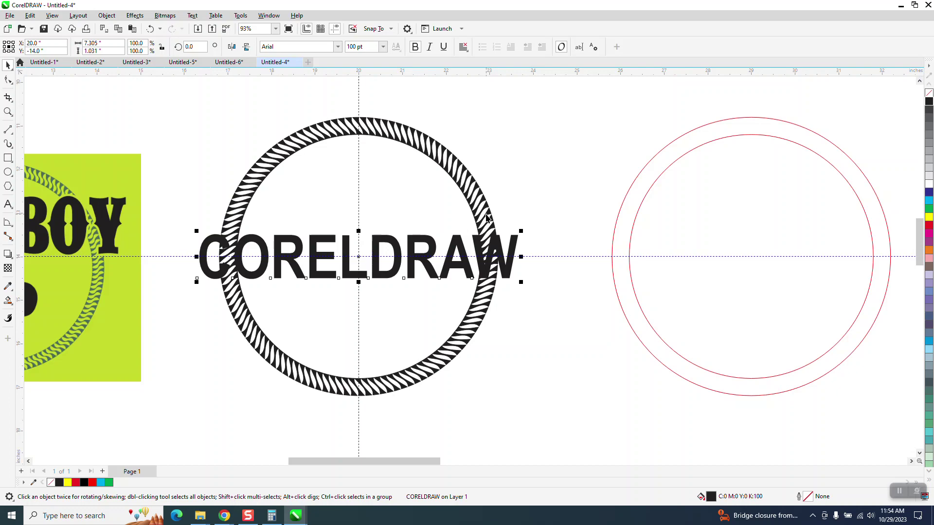
{"action": "scroll", "coordinate": [612, 227], "scroll_direction": "down", "scroll_amount": 2}
{"action": "left_click_drag", "start_coordinate": [602, 160], "coordinate": [814, 349]}
{"action": "key", "text": "Delete"}
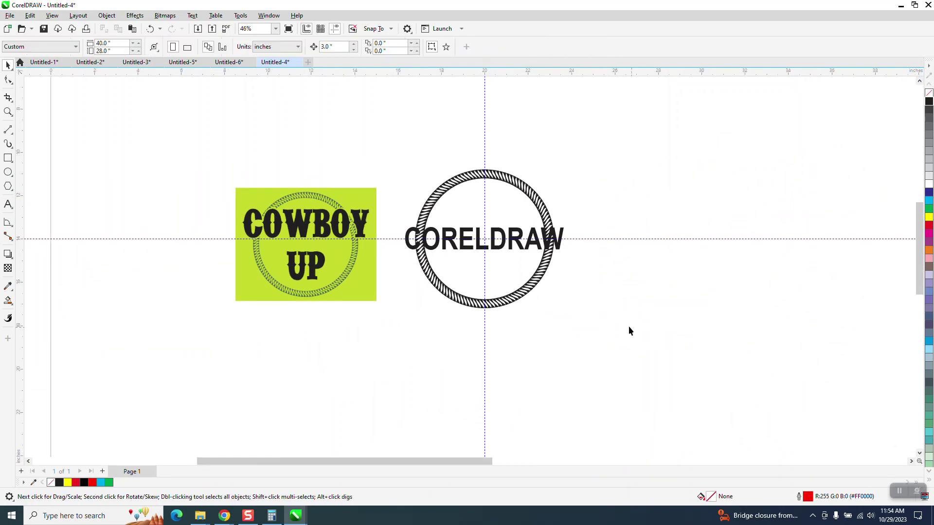
Step: Move the CORELDRAW text 9 inches to the right of the ring and give it no fill with a black outline
{"action": "left_click", "coordinate": [563, 241]}
{"action": "key", "text": "Right"}
{"action": "key", "text": "Right"}
{"action": "key", "text": "Right"}
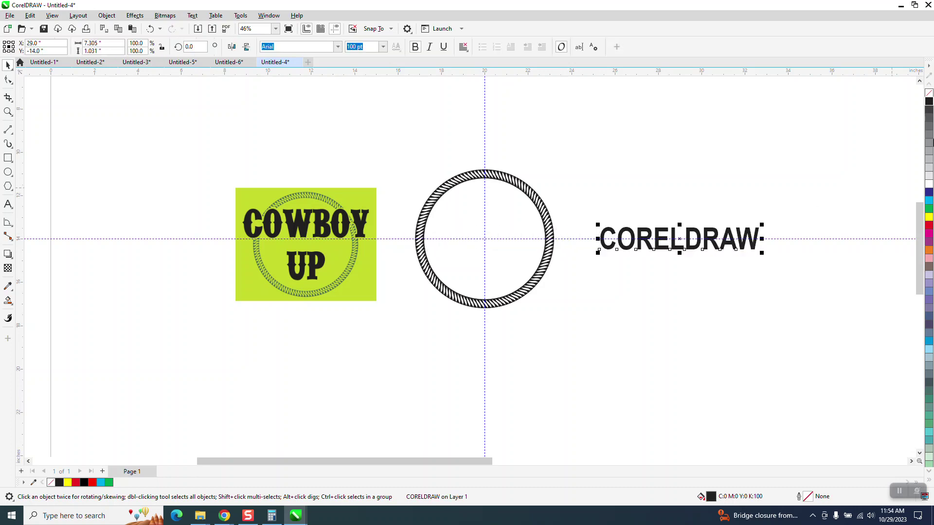
{"action": "left_click", "coordinate": [929, 93]}
{"action": "right_click", "coordinate": [929, 100]}
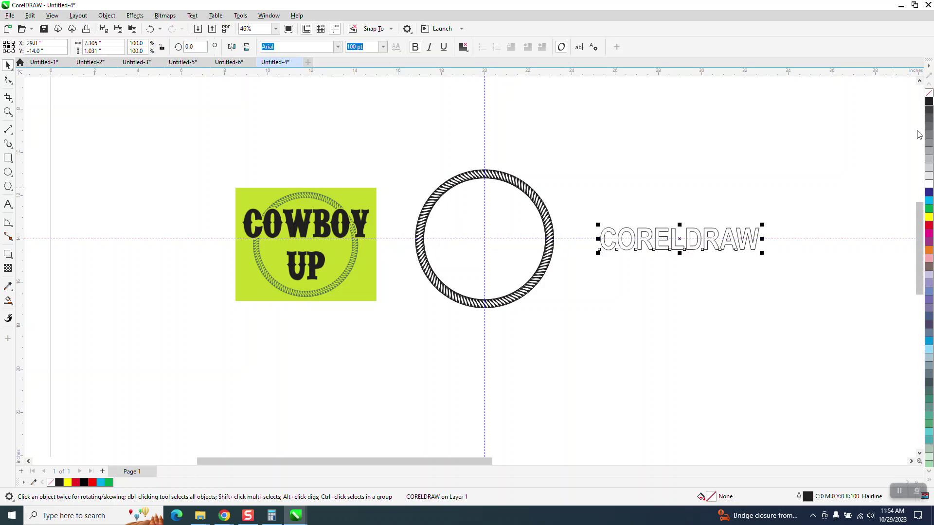
Step: Try a one-step outside contour with a 0.25 inch offset around the CORELDRAW text
{"action": "left_click", "coordinate": [135, 15]}
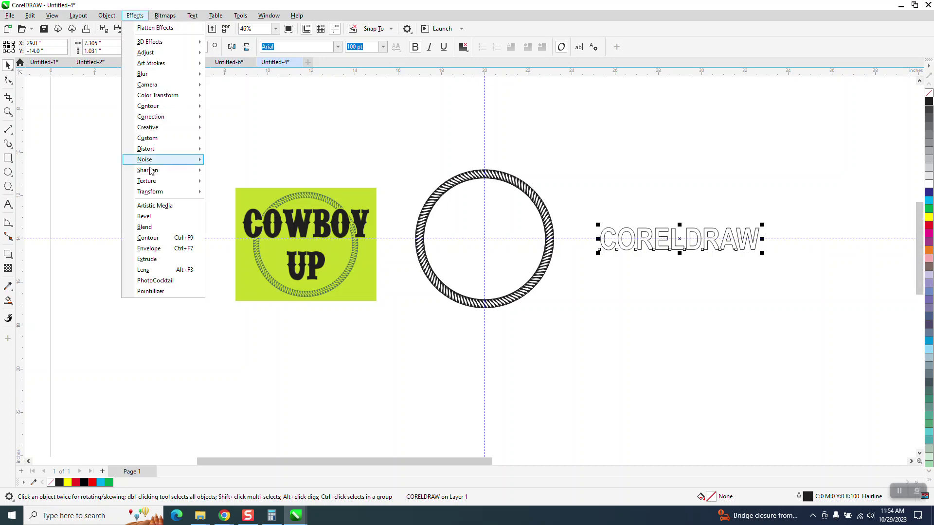
{"action": "left_click", "coordinate": [159, 238]}
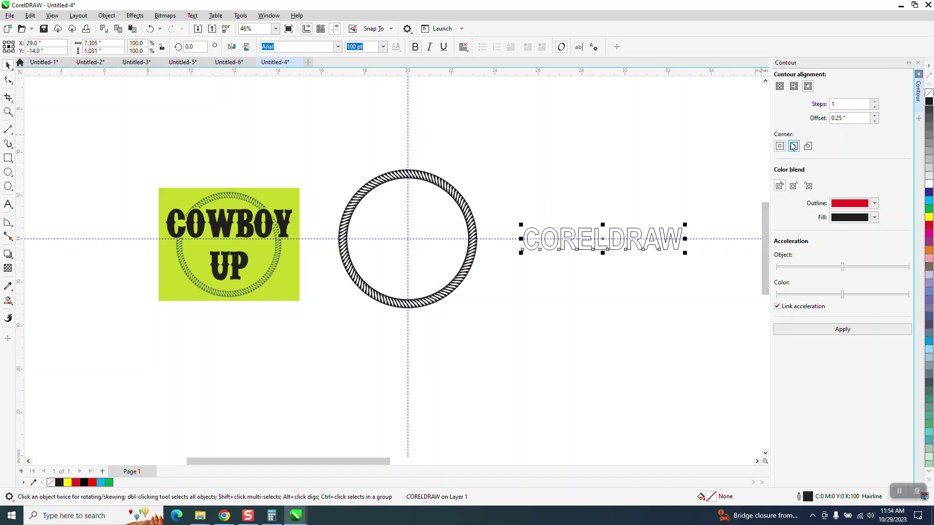
{"action": "left_click", "coordinate": [842, 330]}
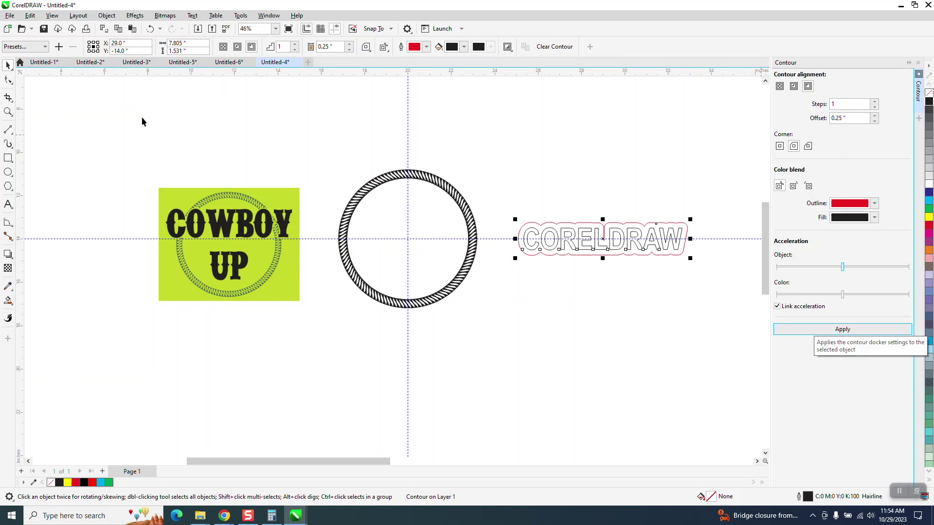
{"action": "left_click", "coordinate": [150, 29]}
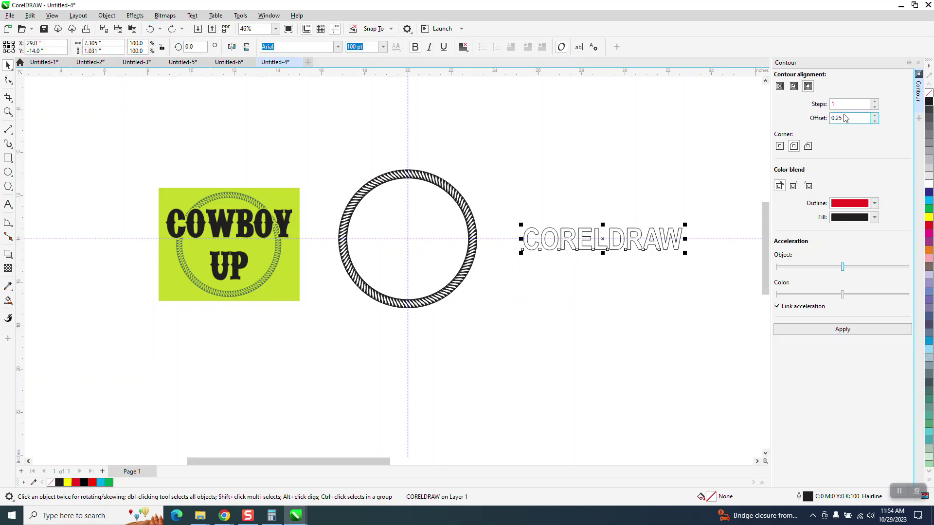
Step: Apply a one-step outside contour with a 0.2 inch offset to the CORELDRAW text and break the contour apart
{"action": "double_click", "coordinate": [856, 119]}
{"action": "type", "text": ".2"}
{"action": "left_click", "coordinate": [823, 329]}
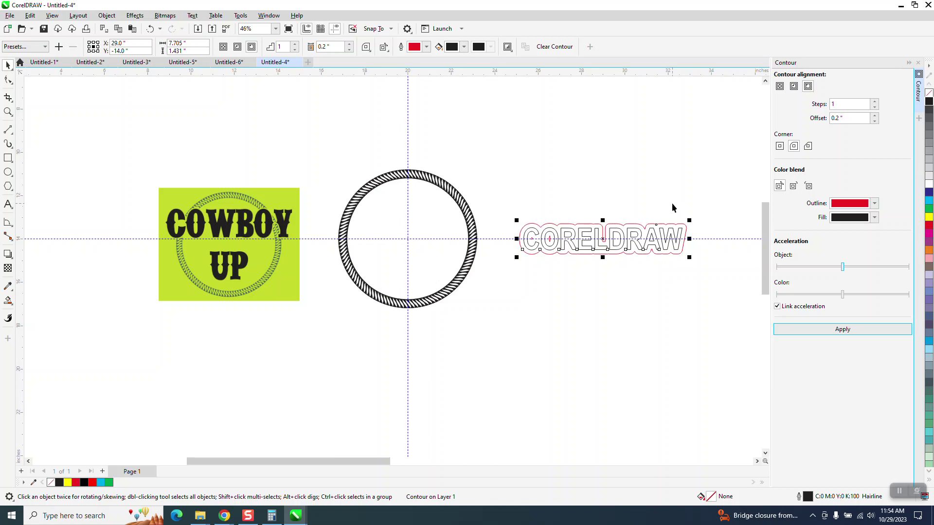
{"action": "left_click", "coordinate": [106, 15]}
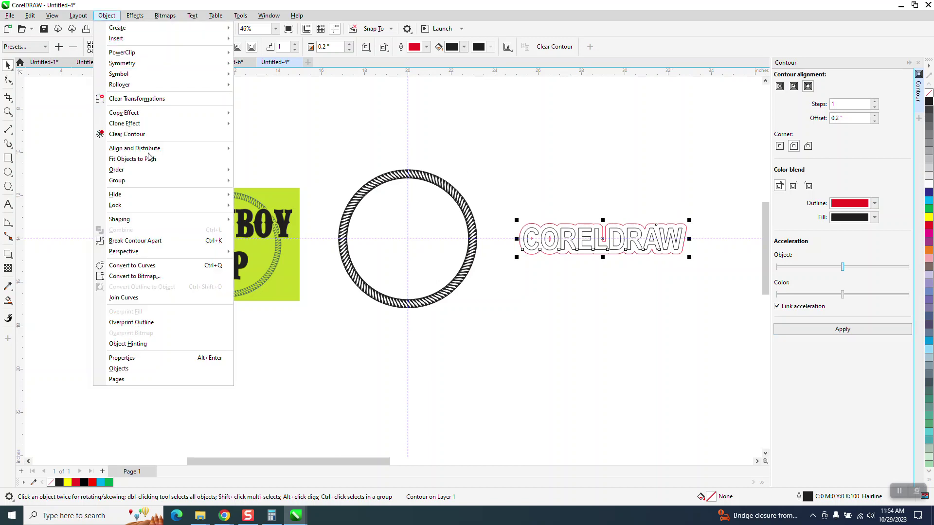
{"action": "left_click", "coordinate": [162, 241]}
{"action": "left_click", "coordinate": [532, 309]}
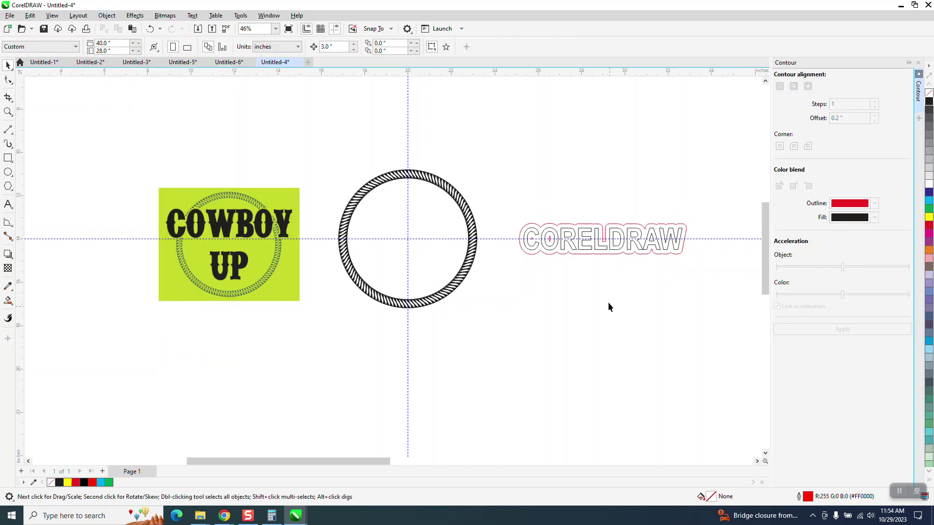
Step: Move the red contour curve straight down 3 inches so it sits clear of the CORELDRAW text
{"action": "left_click", "coordinate": [600, 256]}
{"action": "key", "text": "Down"}
{"action": "key", "text": "Down"}
{"action": "key", "text": "Down"}
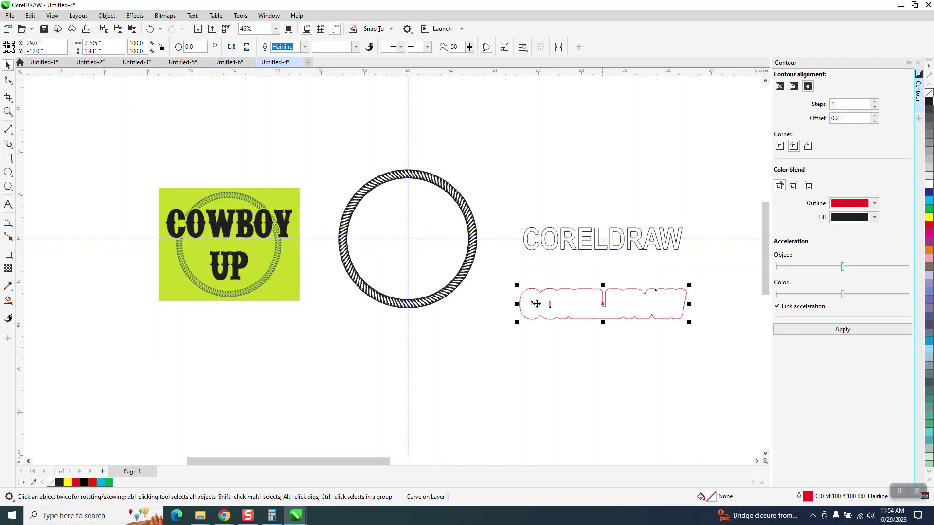
Step: Break the red contour curve apart and delete the two small shapes inside its left end
{"action": "left_click", "coordinate": [8, 112]}
{"action": "left_click_drag", "start_coordinate": [501, 273], "coordinate": [728, 330]}
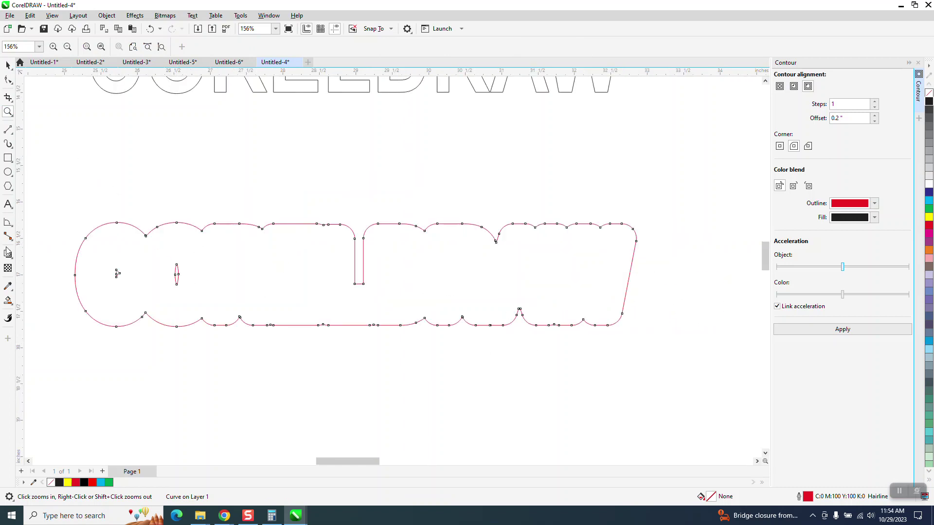
{"action": "left_click", "coordinate": [8, 65]}
{"action": "left_click", "coordinate": [107, 15]}
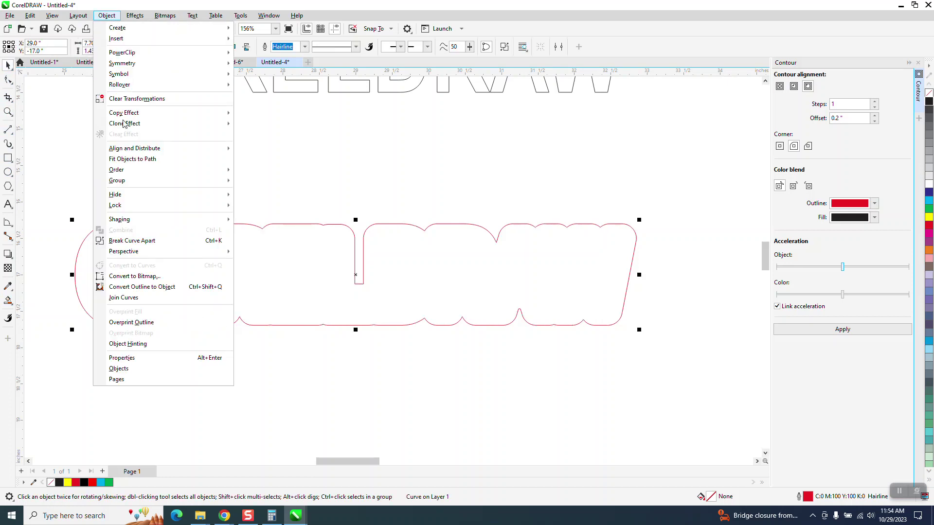
{"action": "left_click", "coordinate": [138, 245]}
{"action": "left_click_drag", "start_coordinate": [84, 210], "coordinate": [206, 292]}
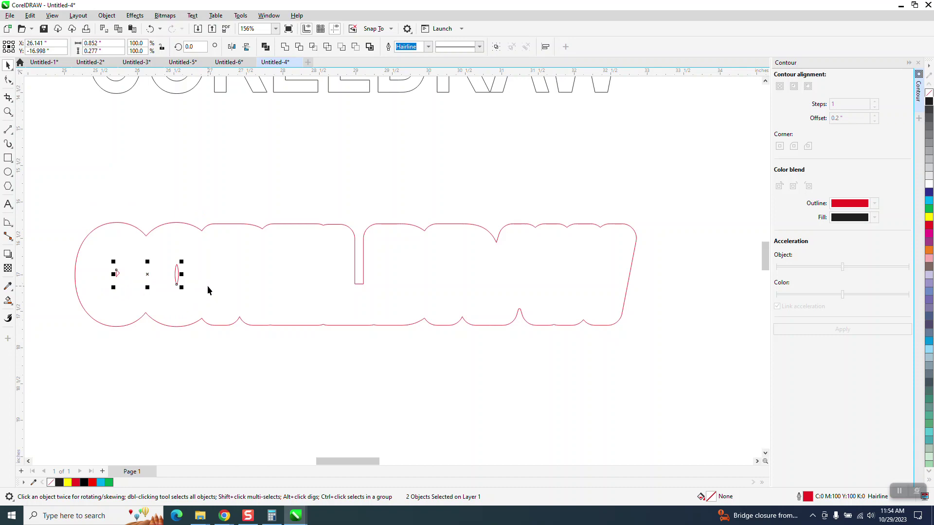
{"action": "key", "text": "Delete"}
{"action": "scroll", "coordinate": [417, 281], "scroll_direction": "down", "scroll_amount": 4}
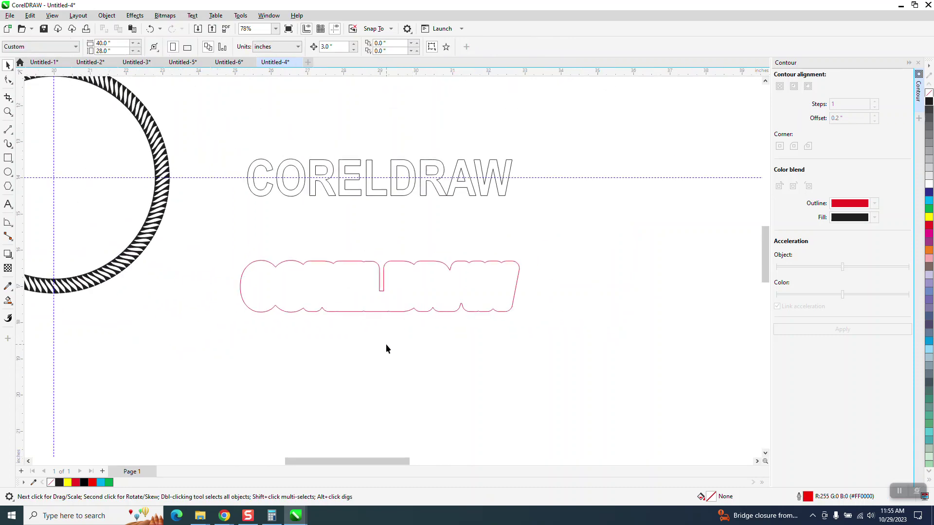
Step: Fill the contour shape below the text with black and remove its outline
{"action": "left_click", "coordinate": [400, 289]}
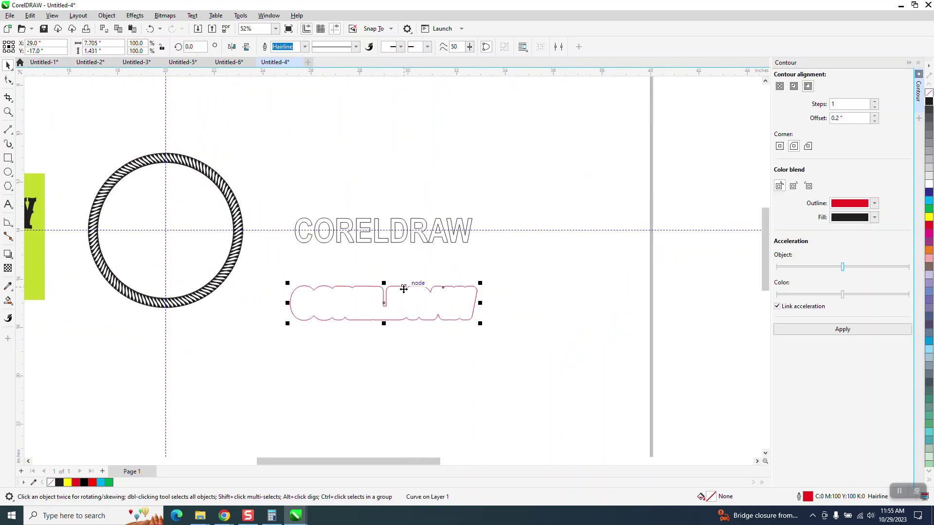
{"action": "key", "text": "Up"}
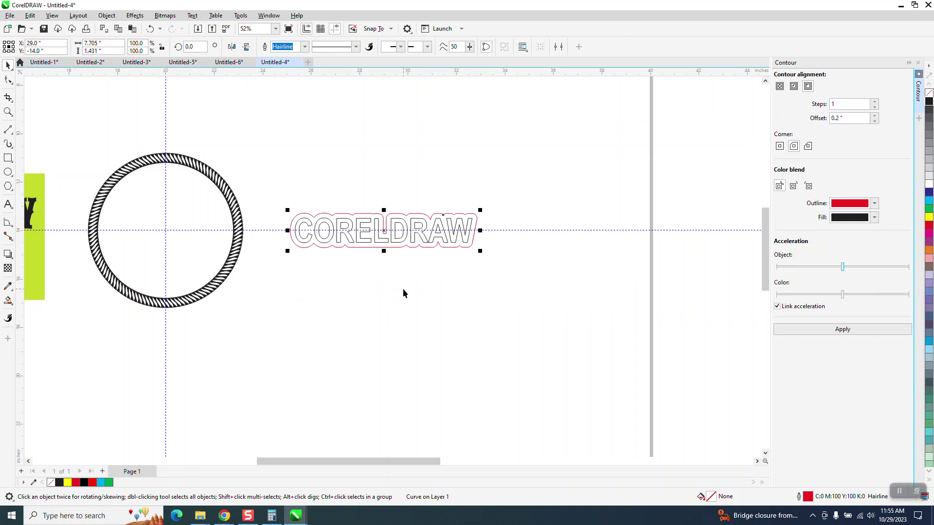
{"action": "key", "text": "Down"}
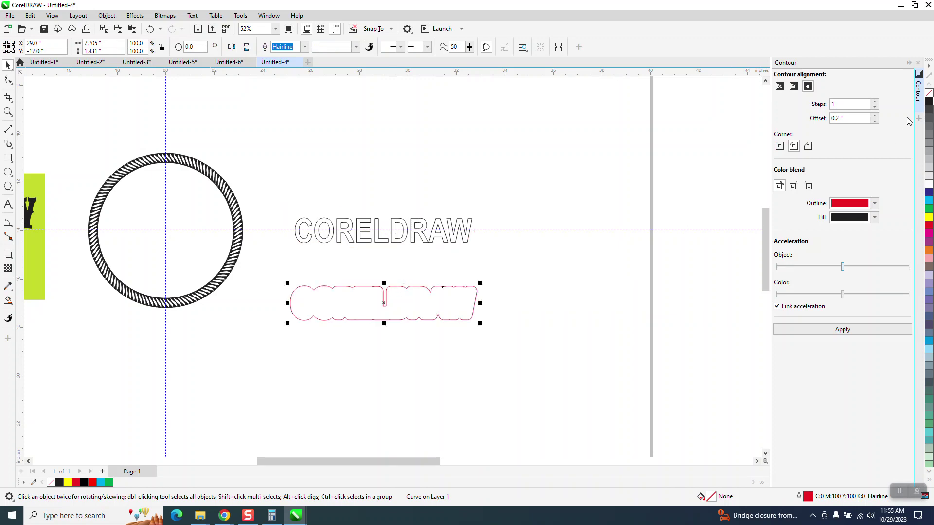
{"action": "left_click", "coordinate": [929, 101]}
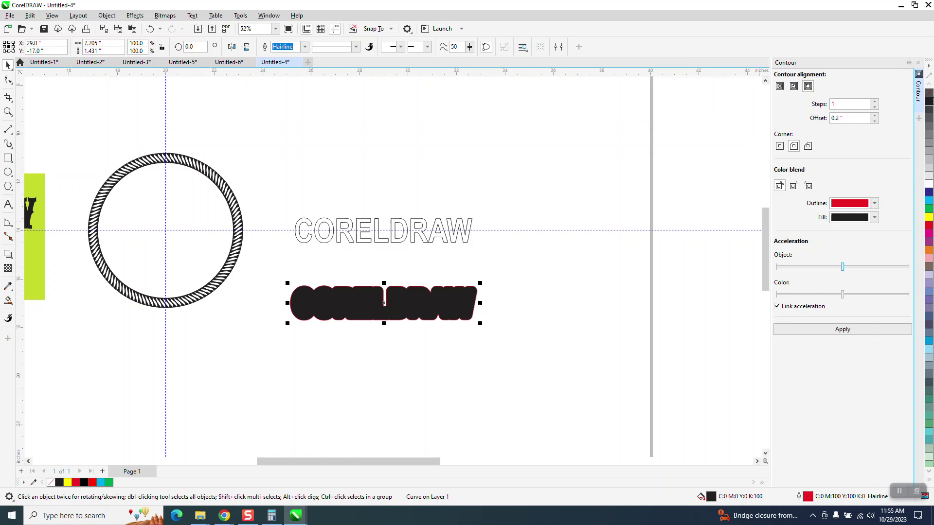
{"action": "right_click", "coordinate": [929, 93]}
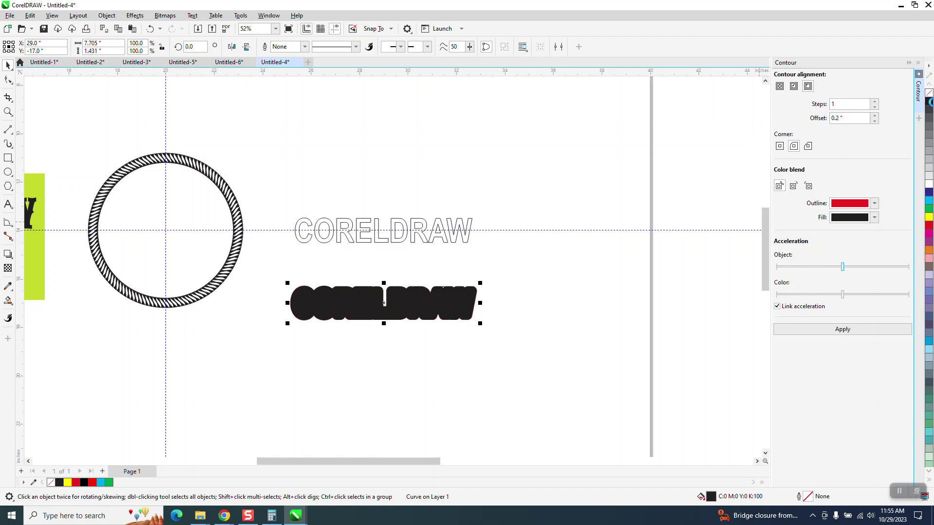
Step: Move the black contour shape onto the centre of the rope ring and cut it out of the ring
{"action": "key", "text": "Up"}
{"action": "key", "text": "Left"}
{"action": "key", "text": "Left"}
{"action": "key", "text": "Left"}
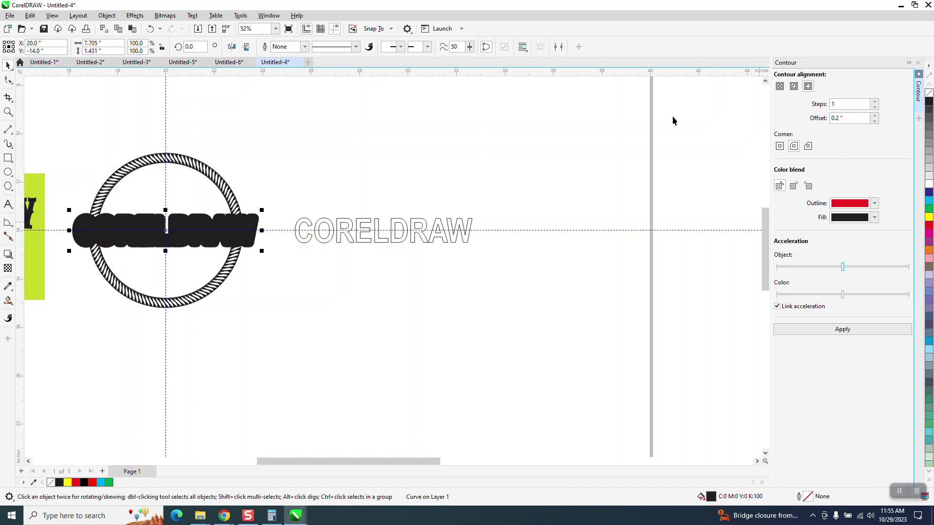
{"action": "left_click_drag", "start_coordinate": [58, 133], "coordinate": [295, 331]}
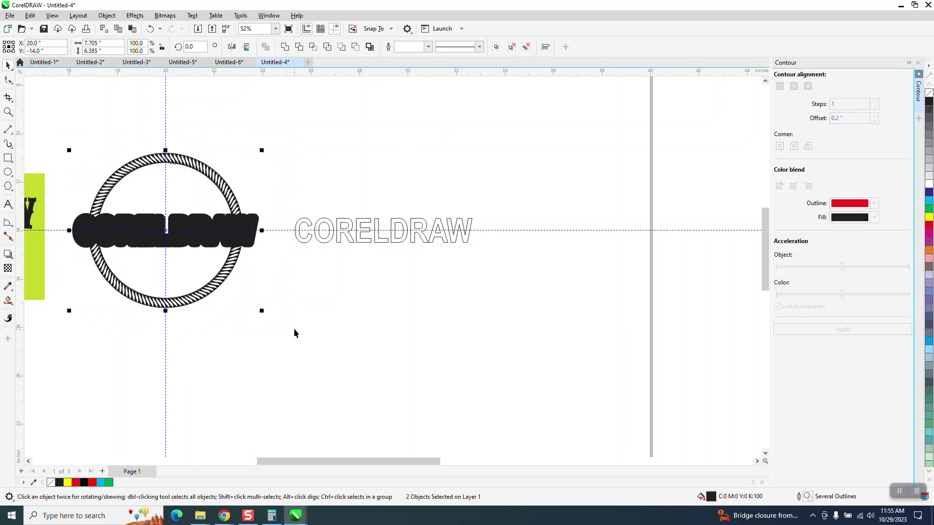
{"action": "left_click", "coordinate": [356, 48]}
Step: Fill the CORELDRAW text with black and move it 9 inches left into the gap in the rope ring
{"action": "left_click", "coordinate": [419, 233]}
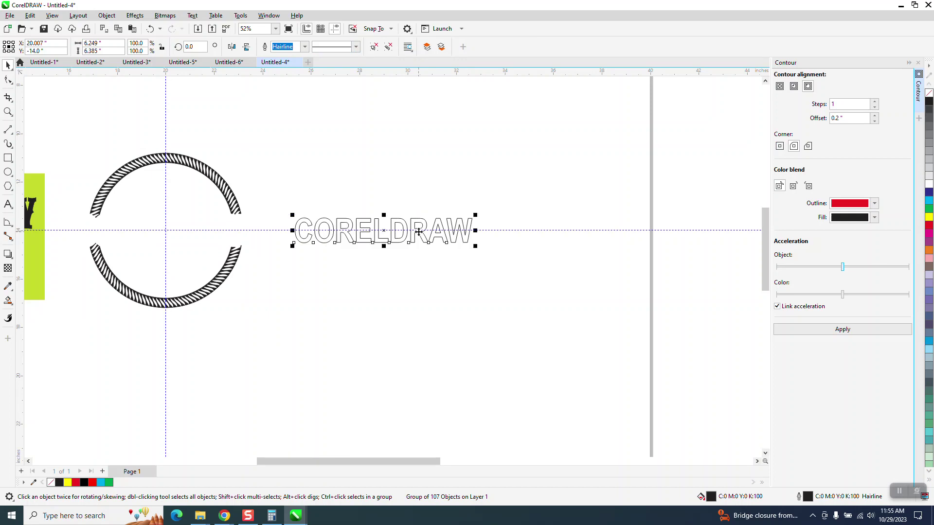
{"action": "left_click", "coordinate": [928, 102]}
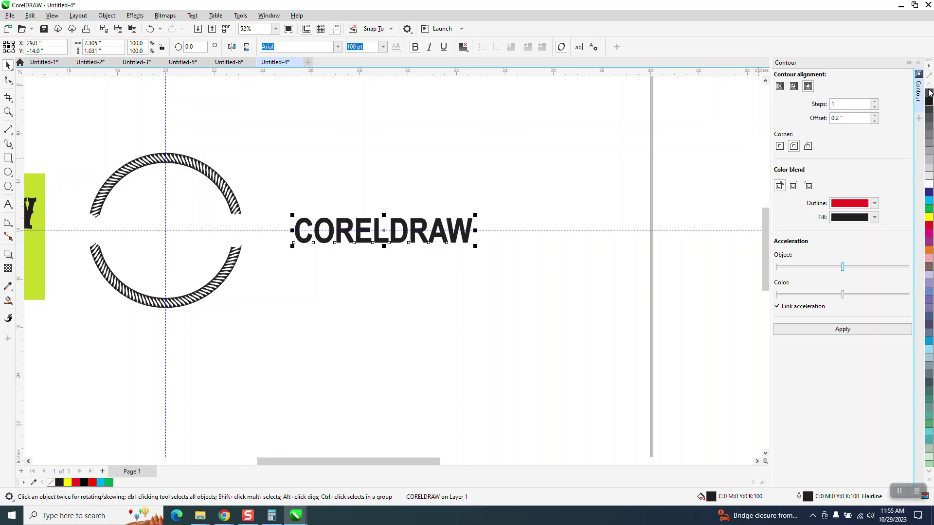
{"action": "key", "text": "Left"}
{"action": "key", "text": "Left"}
{"action": "key", "text": "Left"}
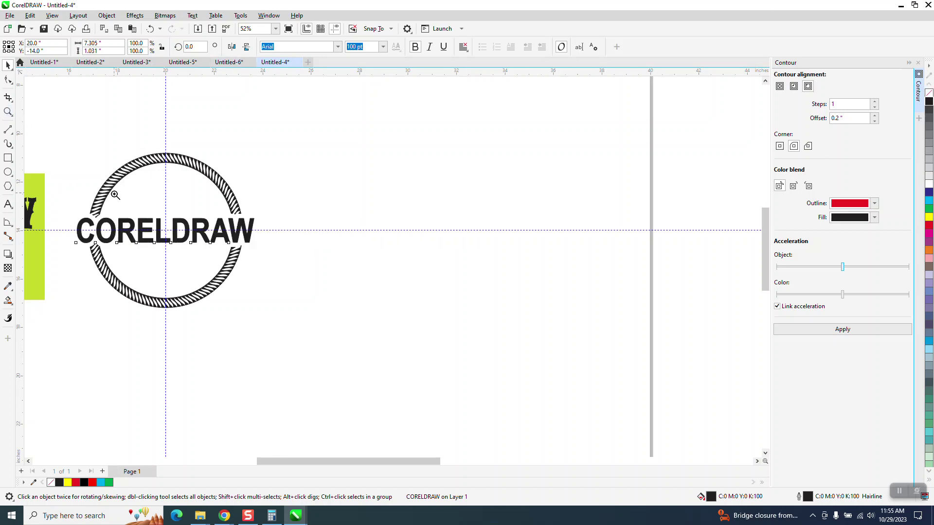
Step: Inspect the gap around the text, and undo everything back to the outlined CORELDRAW text without a contour beside the uncut ring
{"action": "left_click", "coordinate": [8, 112]}
{"action": "left_click", "coordinate": [334, 273]}
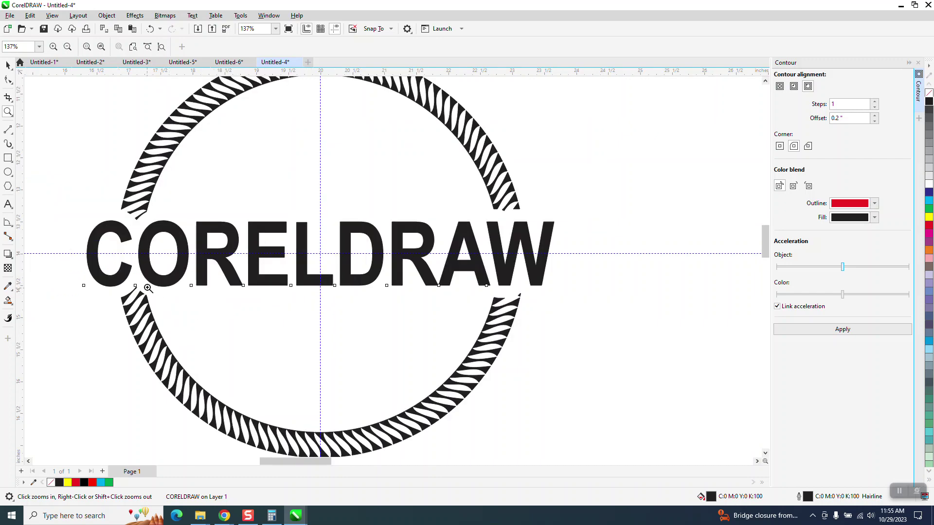
{"action": "scroll", "coordinate": [486, 213], "scroll_direction": "down", "scroll_amount": 3}
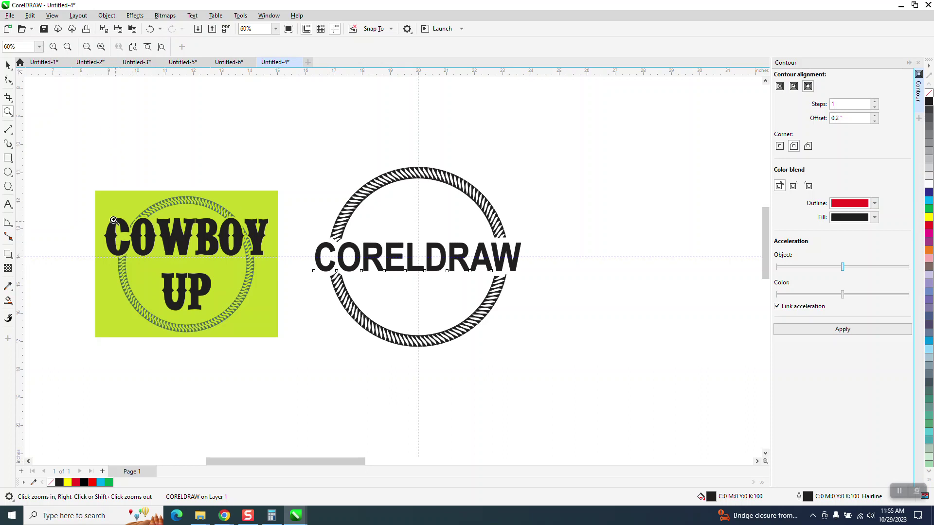
{"action": "left_click", "coordinate": [7, 65]}
{"action": "scroll", "coordinate": [239, 171], "scroll_direction": "down", "scroll_amount": 2}
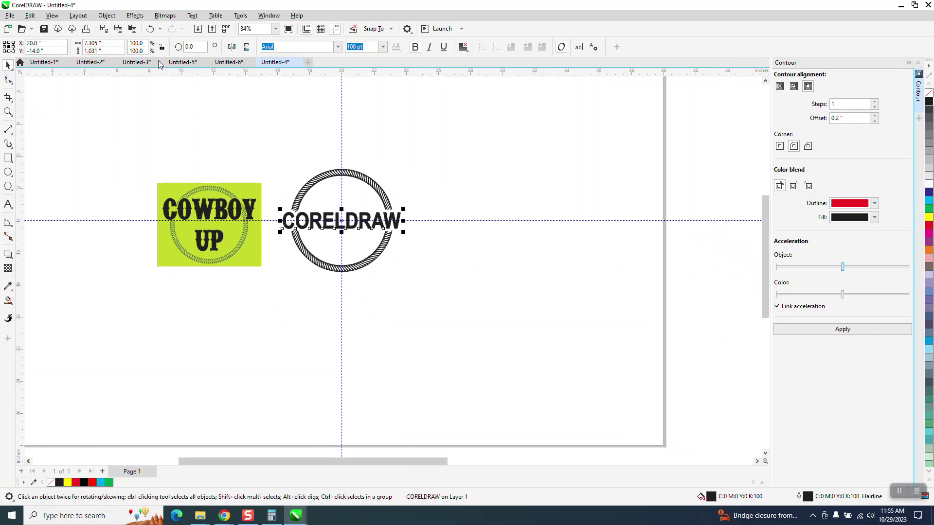
{"action": "left_click", "coordinate": [151, 29]}
{"action": "left_click", "coordinate": [150, 28]}
{"action": "left_click", "coordinate": [150, 28]}
{"action": "left_click", "coordinate": [150, 28]}
{"action": "left_click", "coordinate": [150, 28]}
{"action": "left_click", "coordinate": [150, 29]}
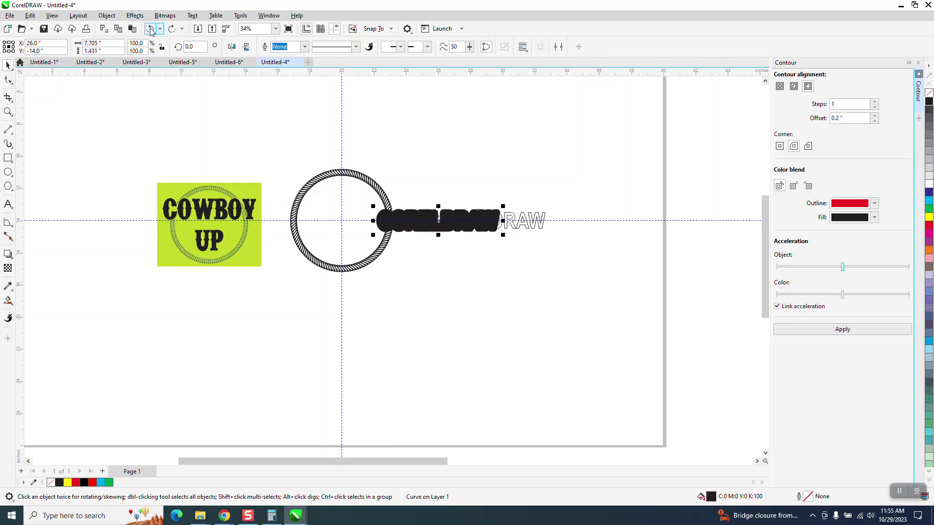
{"action": "left_click", "coordinate": [151, 29]}
{"action": "left_click", "coordinate": [151, 29]}
{"action": "left_click", "coordinate": [152, 29]}
{"action": "left_click", "coordinate": [152, 30]}
{"action": "left_click", "coordinate": [152, 29]}
{"action": "left_click", "coordinate": [151, 29]}
{"action": "left_click", "coordinate": [152, 30]}
{"action": "left_click", "coordinate": [152, 30]}
{"action": "left_click", "coordinate": [151, 30]}
{"action": "left_click", "coordinate": [151, 29]}
{"action": "left_click", "coordinate": [151, 29]}
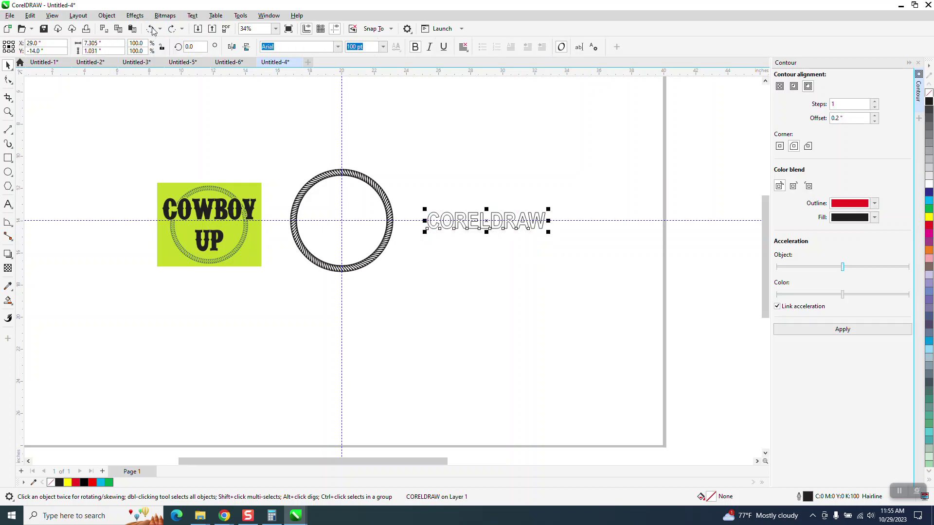
Step: Apply a one-step outside contour with a 0.1 inch offset to the outlined CORELDRAW text
{"action": "double_click", "coordinate": [832, 119]}
{"action": "type", "text": ".1"}
{"action": "left_click", "coordinate": [858, 331]}
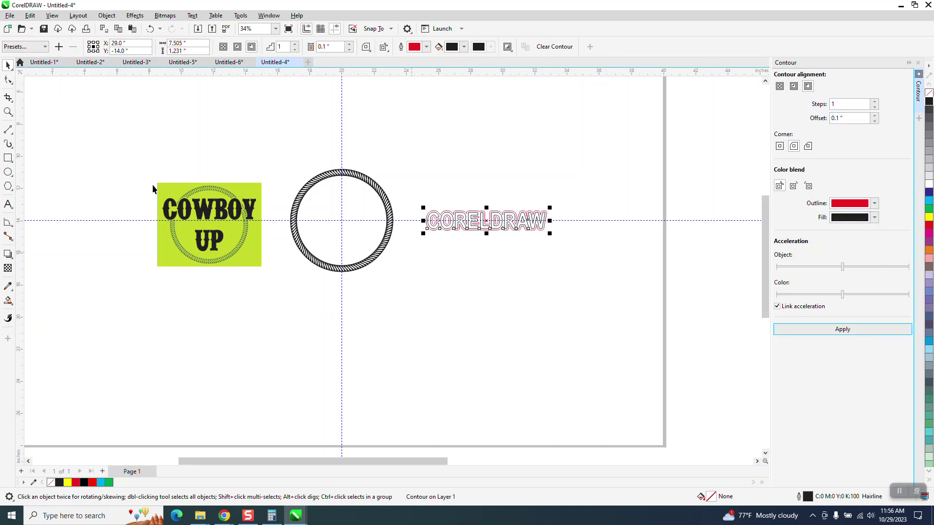
{"action": "left_click", "coordinate": [8, 112]}
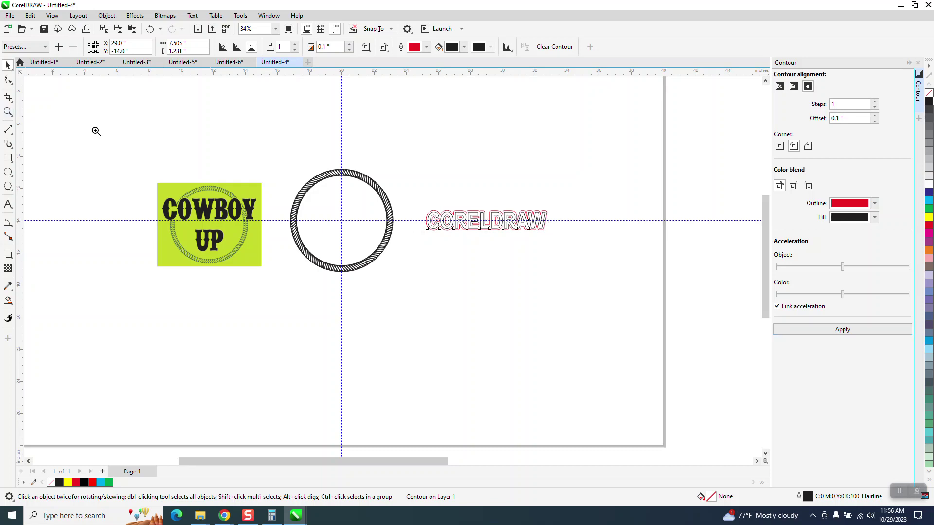
{"action": "left_click_drag", "start_coordinate": [522, 263], "coordinate": [623, 281]}
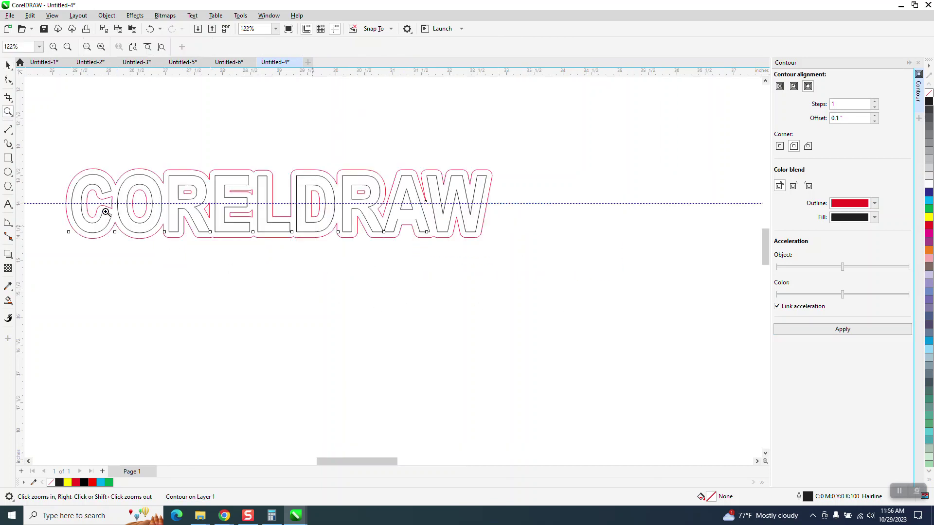
{"action": "left_click", "coordinate": [8, 65]}
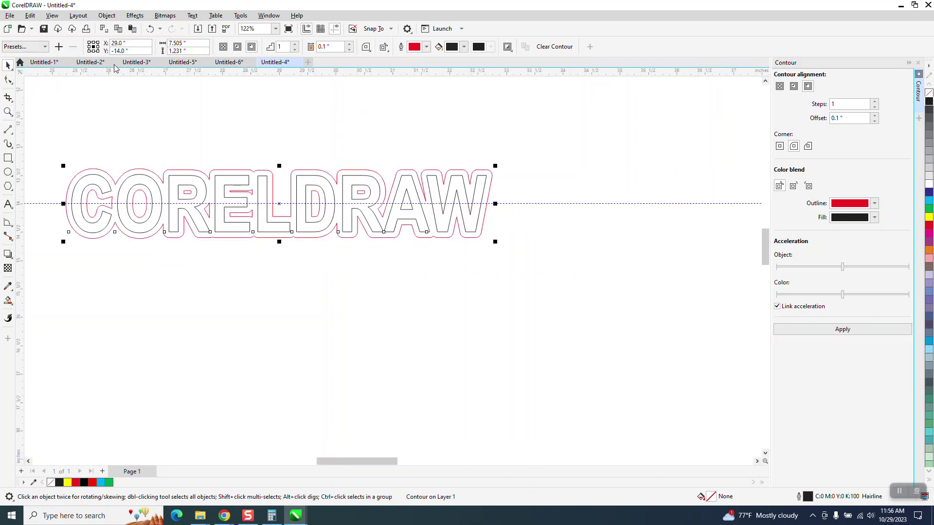
Step: Break the contour apart from the CORELDRAW text and move the contour shape 3 inches down
{"action": "left_click", "coordinate": [107, 16]}
{"action": "left_click", "coordinate": [78, 16]}
{"action": "left_click", "coordinate": [105, 16]}
{"action": "left_click", "coordinate": [134, 240]}
{"action": "left_click", "coordinate": [294, 329]}
{"action": "left_click", "coordinate": [281, 237]}
{"action": "key", "text": "Down"}
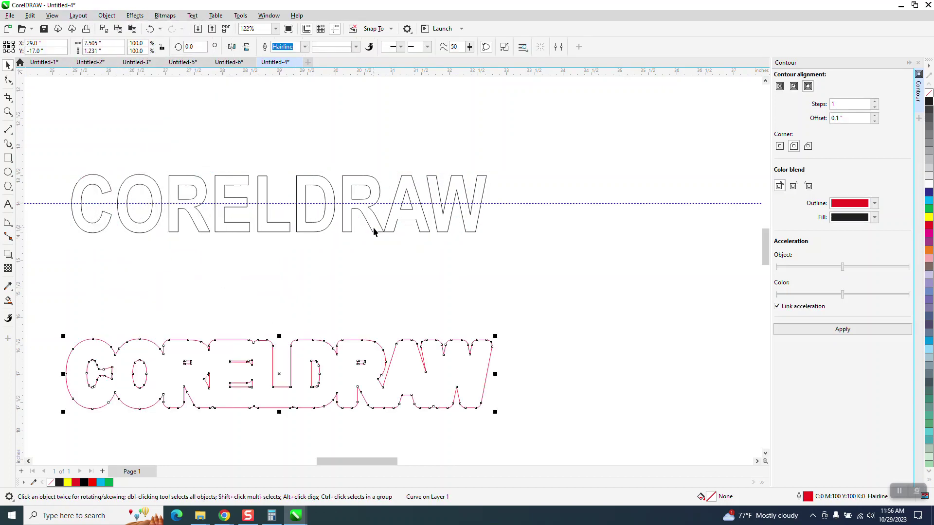
Step: Break the contour curve apart and move its outer outline 3 inches up around the CORELDRAW text
{"action": "scroll", "coordinate": [273, 250], "scroll_direction": "down", "scroll_amount": 1}
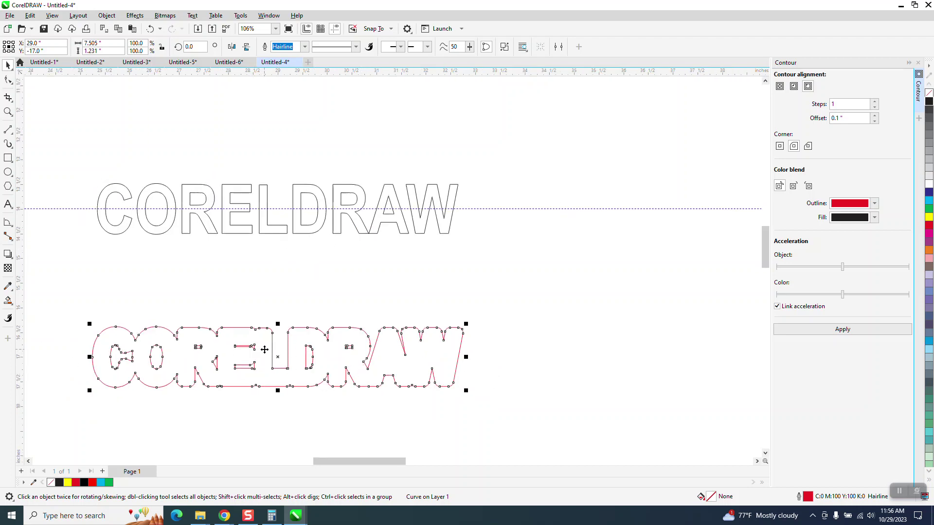
{"action": "left_click", "coordinate": [107, 16]}
{"action": "left_click", "coordinate": [160, 241]}
{"action": "left_click", "coordinate": [210, 289]}
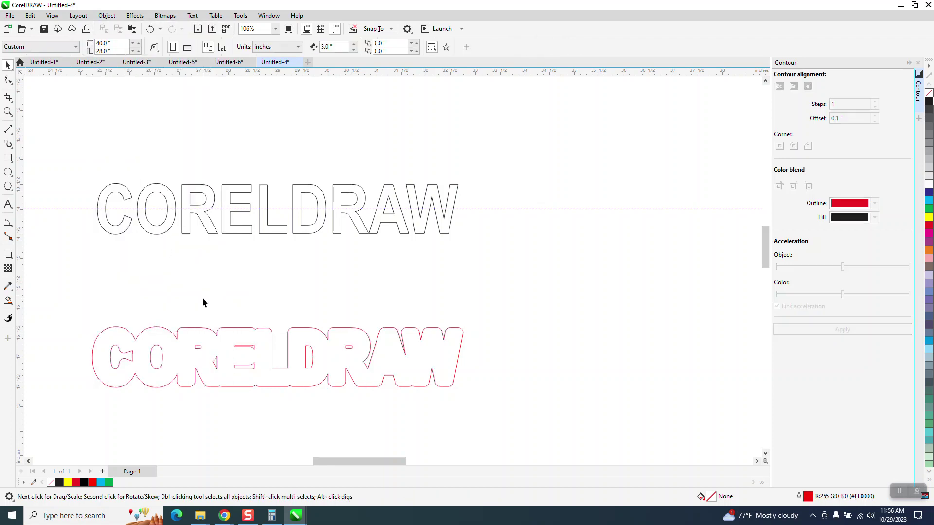
{"action": "left_click", "coordinate": [137, 337]}
{"action": "key", "text": "Up"}
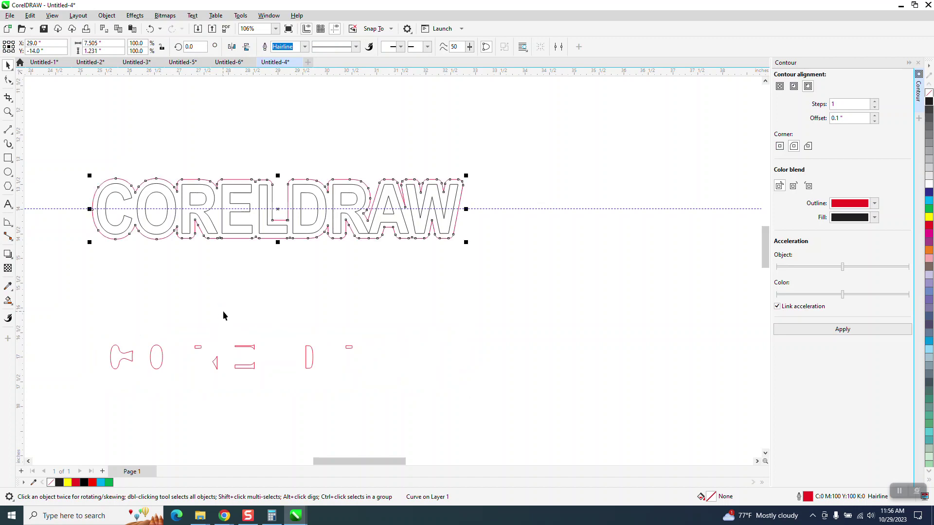
Step: Delete the leftover inner contour pieces below the text
{"action": "left_click_drag", "start_coordinate": [71, 323], "coordinate": [342, 374]}
{"action": "left_click_drag", "start_coordinate": [458, 403], "coordinate": [459, 402]}
{"action": "key", "text": "Delete"}
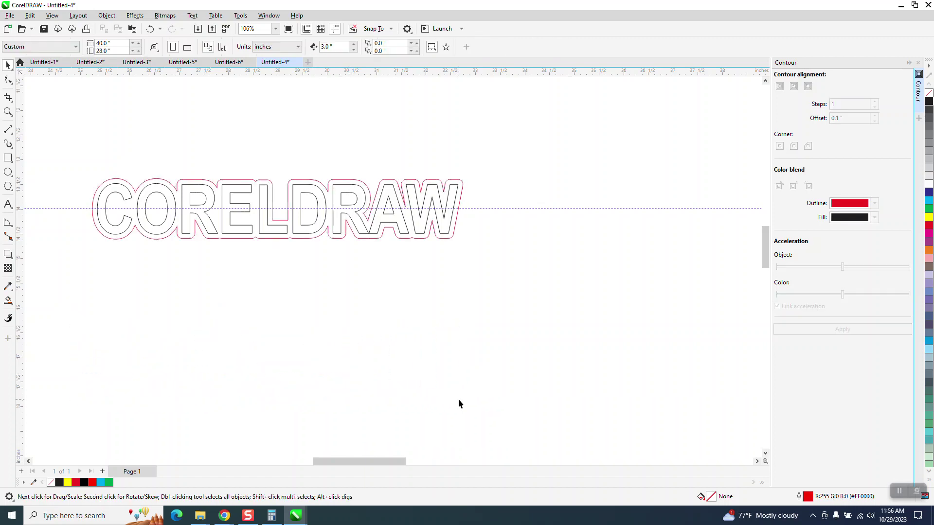
Step: Move the outer contour outline 3 inches down, fill it with black and remove its outline colour
{"action": "left_click", "coordinate": [317, 237]}
{"action": "key", "text": "Down"}
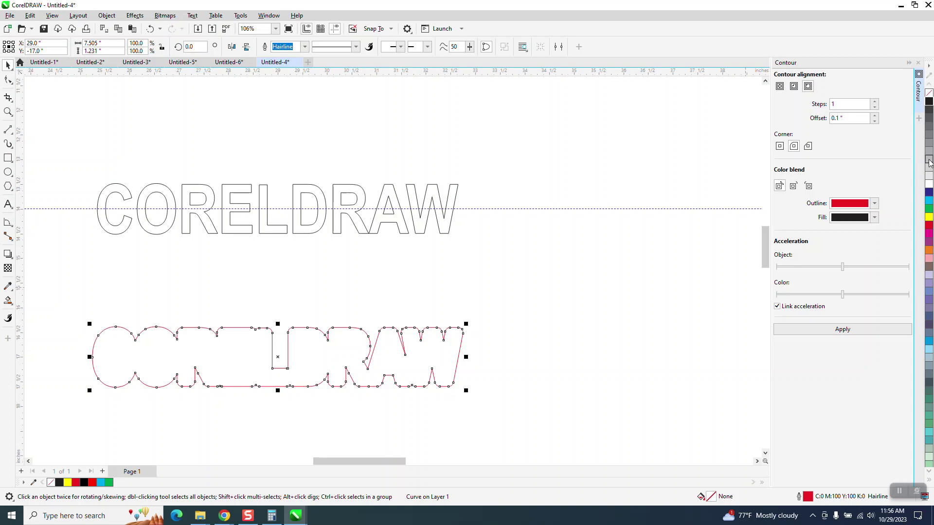
{"action": "left_click", "coordinate": [930, 103]}
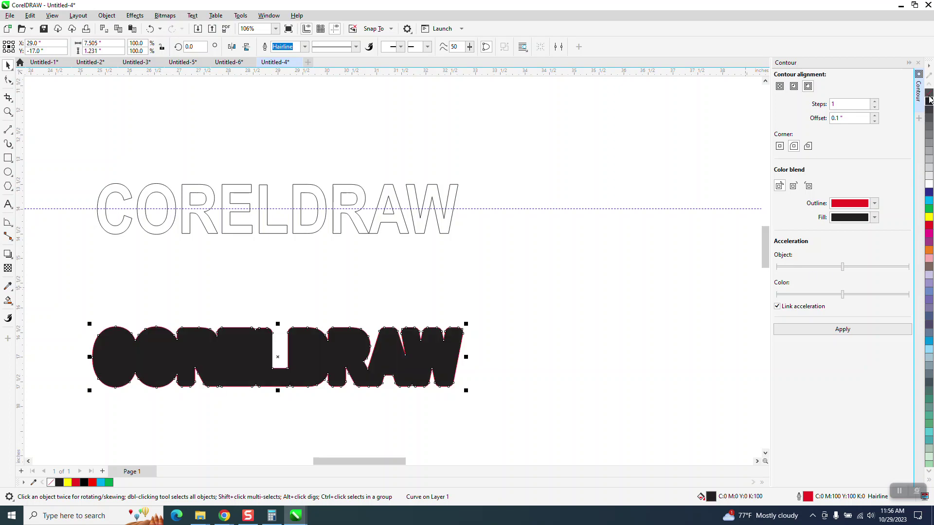
{"action": "right_click", "coordinate": [929, 96]}
Step: Move the black contour shape 3 inches up and 9 inches left onto the rope ring, and subtract it from the ring
{"action": "scroll", "coordinate": [728, 227], "scroll_direction": "down", "scroll_amount": 1}
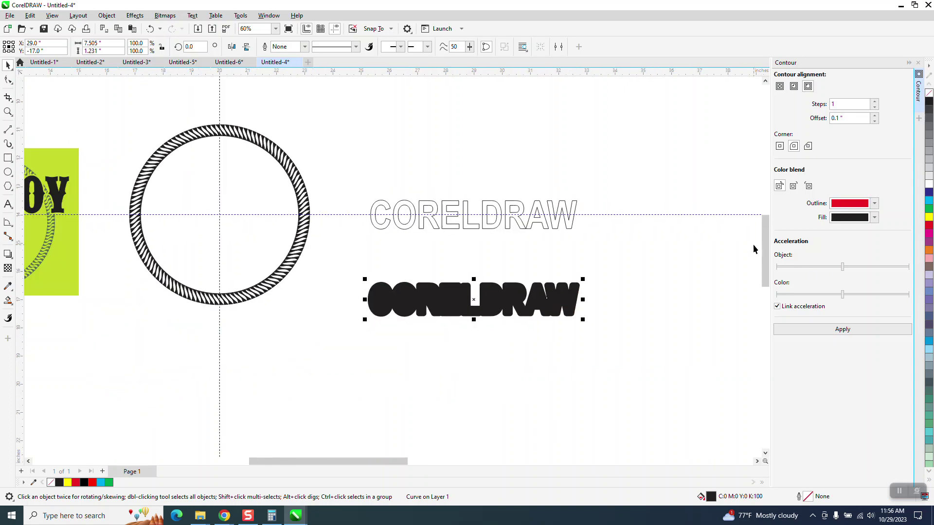
{"action": "key", "text": "Up"}
{"action": "key", "text": "Left"}
{"action": "key", "text": "Left"}
{"action": "key", "text": "Left"}
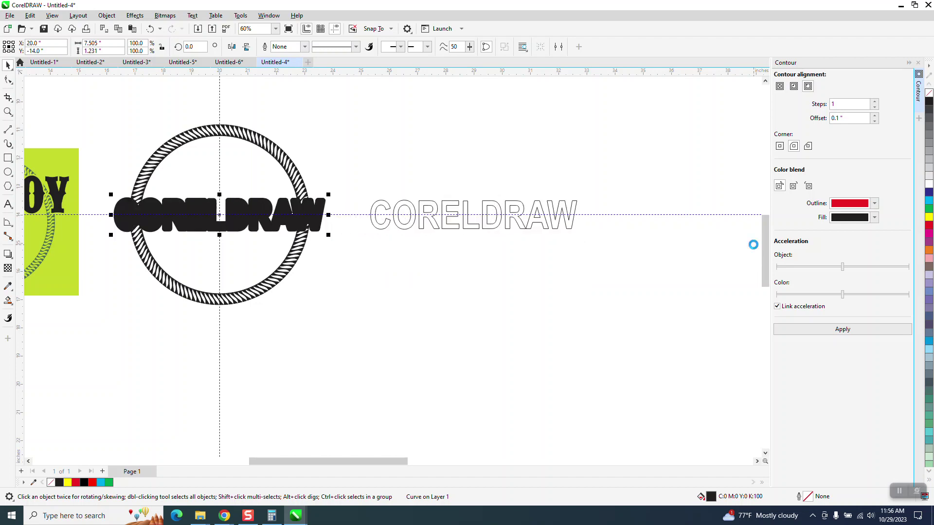
{"action": "left_click_drag", "start_coordinate": [95, 112], "coordinate": [375, 323]}
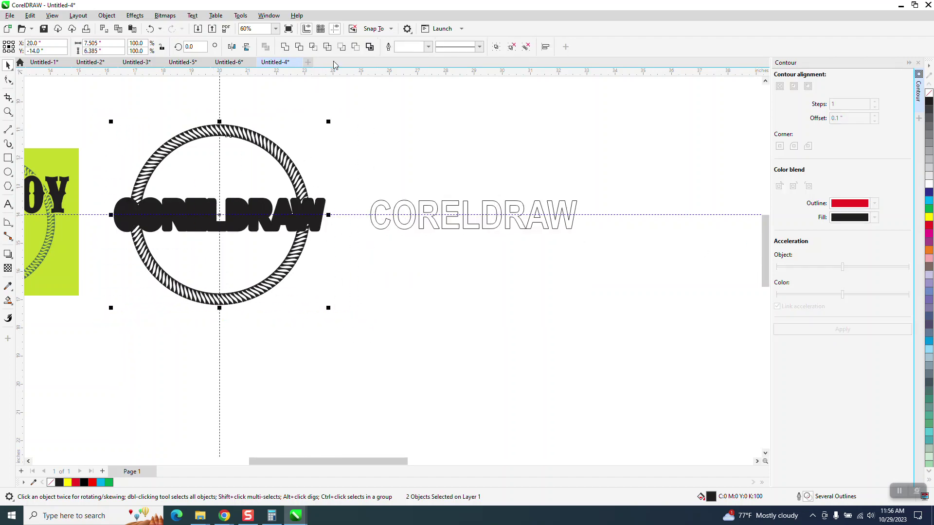
{"action": "left_click", "coordinate": [355, 47]}
Step: Fill the CORELDRAW text with black and move it 9 inches left into the ring's gap
{"action": "left_click", "coordinate": [411, 214]}
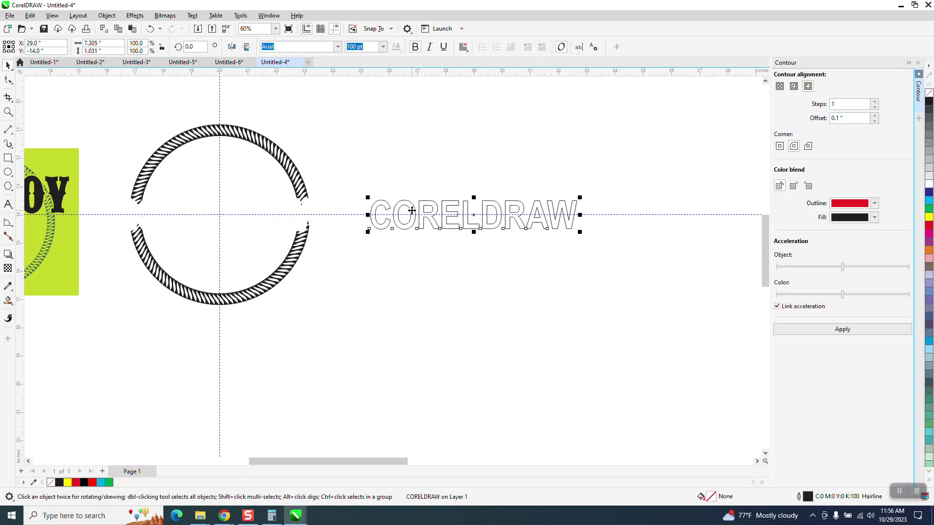
{"action": "left_click", "coordinate": [930, 102]}
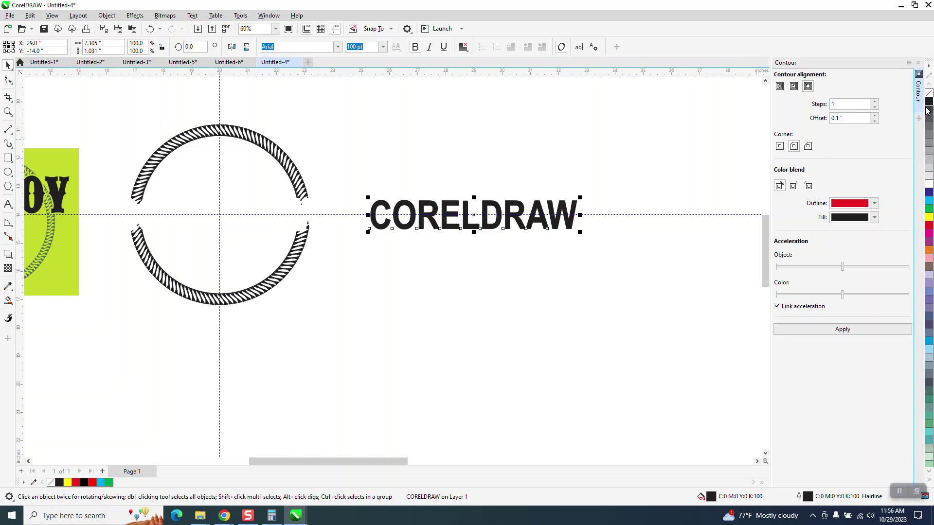
{"action": "key", "text": "Left"}
{"action": "key", "text": "Left"}
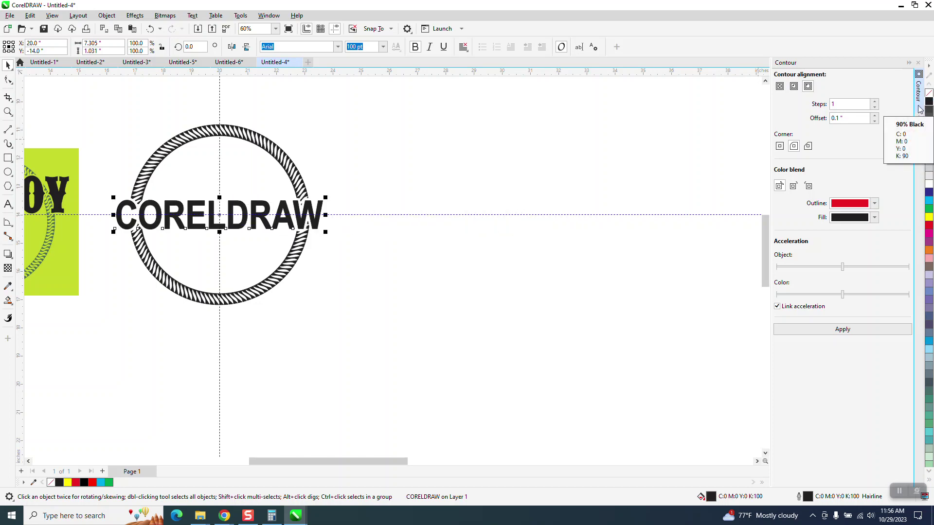
Step: Ungroup the cut rope ring into its separate pieces
{"action": "left_click", "coordinate": [7, 112]}
{"action": "left_click_drag", "start_coordinate": [102, 188], "coordinate": [450, 286]}
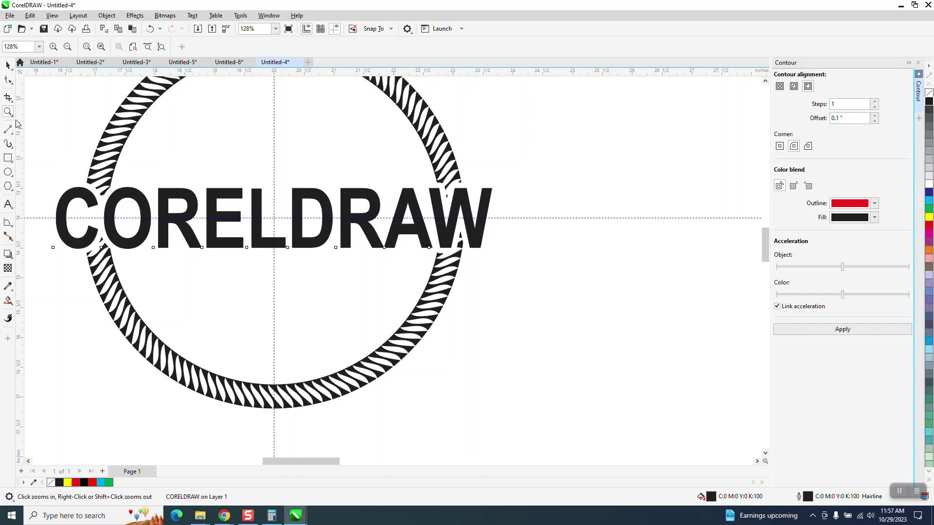
{"action": "left_click", "coordinate": [8, 65]}
{"action": "left_click", "coordinate": [118, 127]}
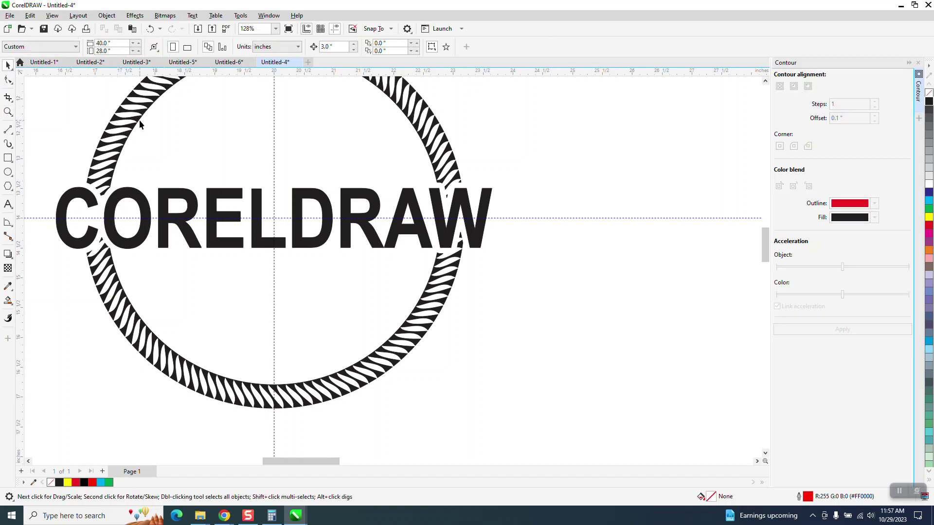
{"action": "left_click", "coordinate": [139, 122]}
{"action": "left_click", "coordinate": [107, 15]}
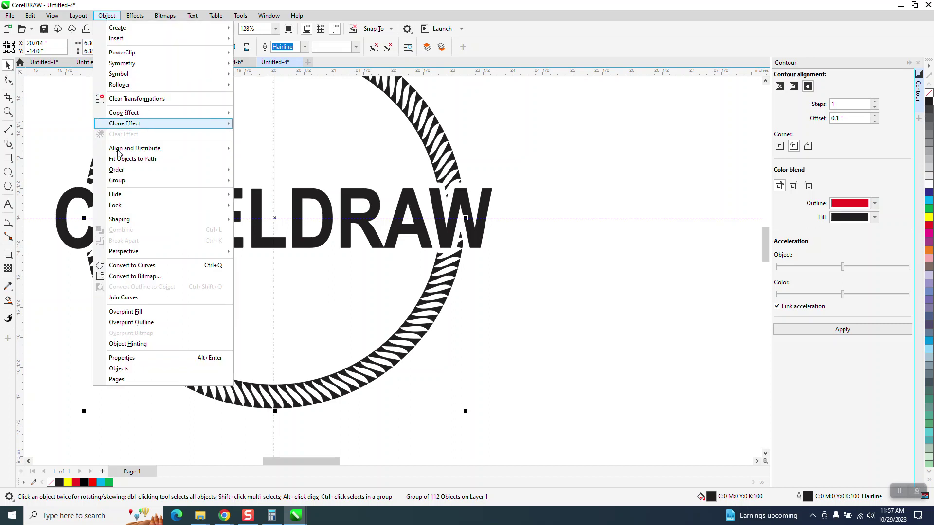
{"action": "mouse_move", "coordinate": [141, 181]}
{"action": "left_click", "coordinate": [256, 194]}
{"action": "left_click", "coordinate": [570, 170]}
Step: Try to delete the whole cut rope piece above the W, and undo the deletion
{"action": "left_click", "coordinate": [447, 197]}
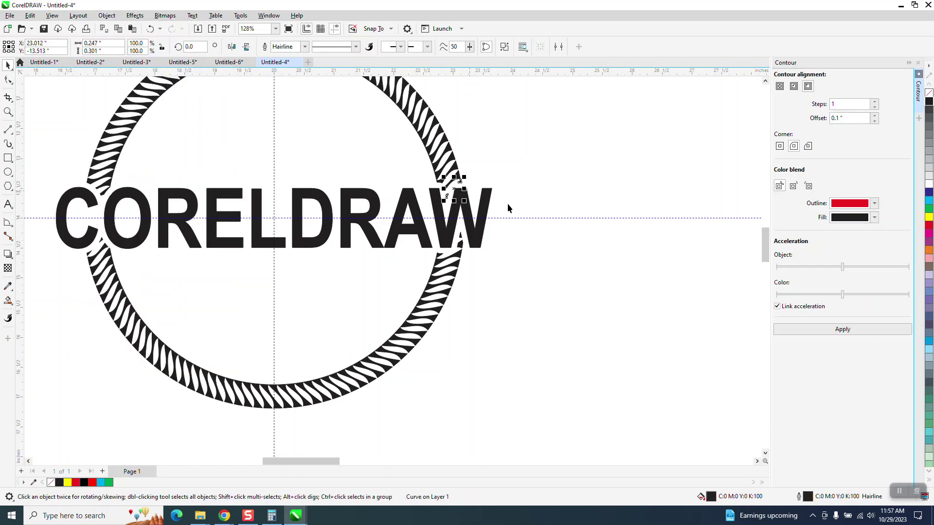
{"action": "left_click", "coordinate": [8, 113]}
{"action": "left_click_drag", "start_coordinate": [379, 168], "coordinate": [620, 299]}
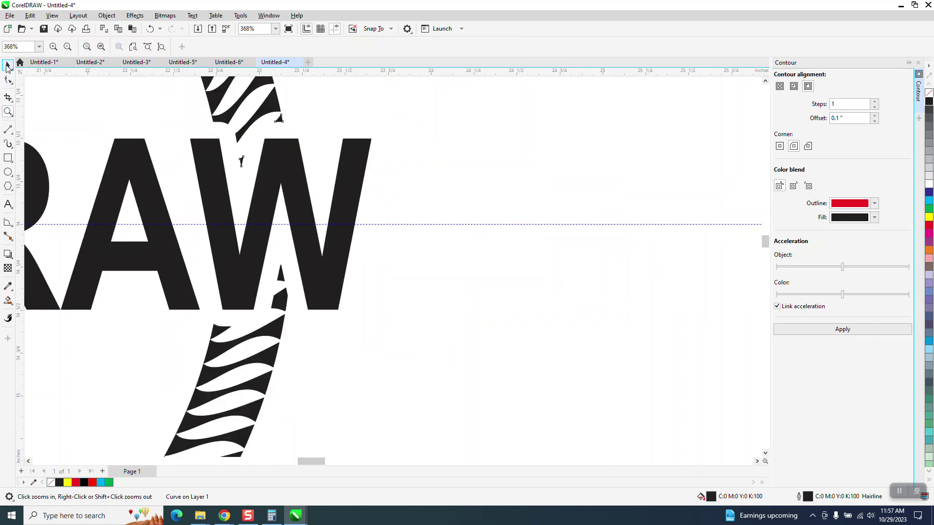
{"action": "left_click", "coordinate": [8, 65]}
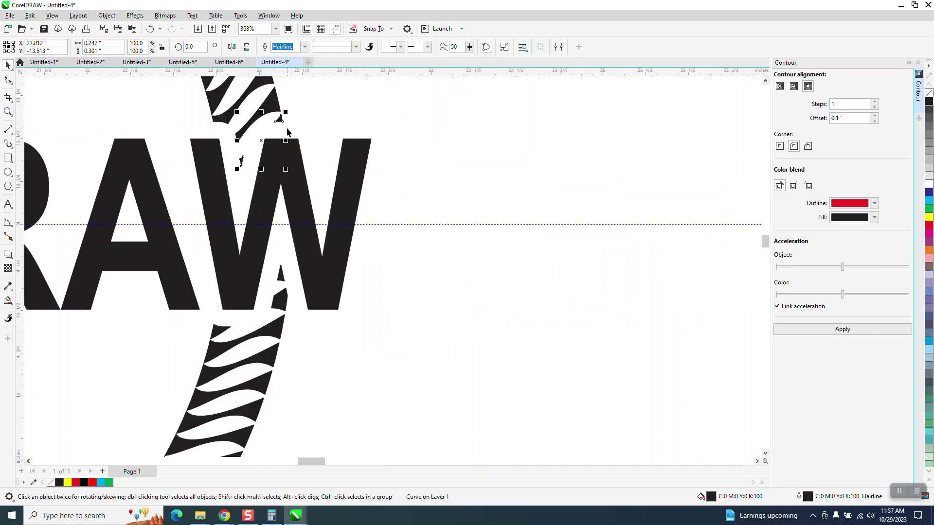
{"action": "left_click", "coordinate": [324, 130]}
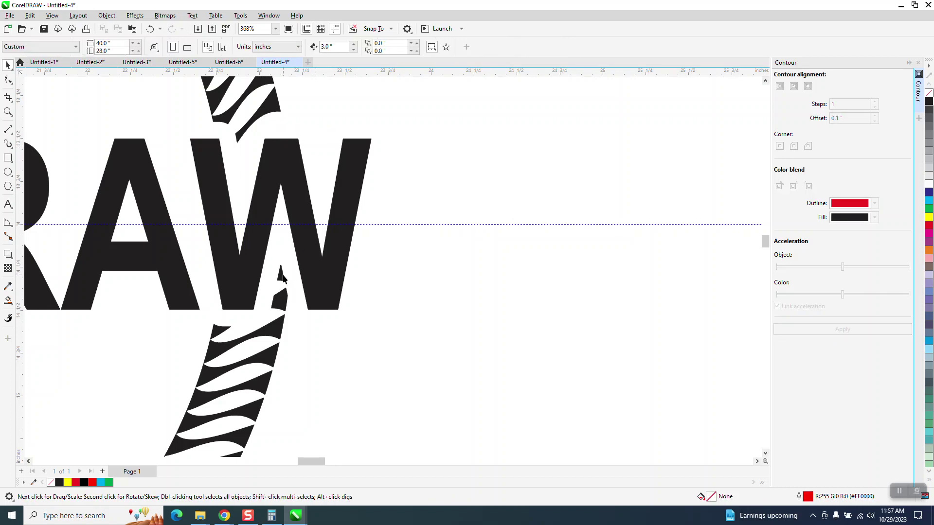
{"action": "left_click", "coordinate": [151, 29]}
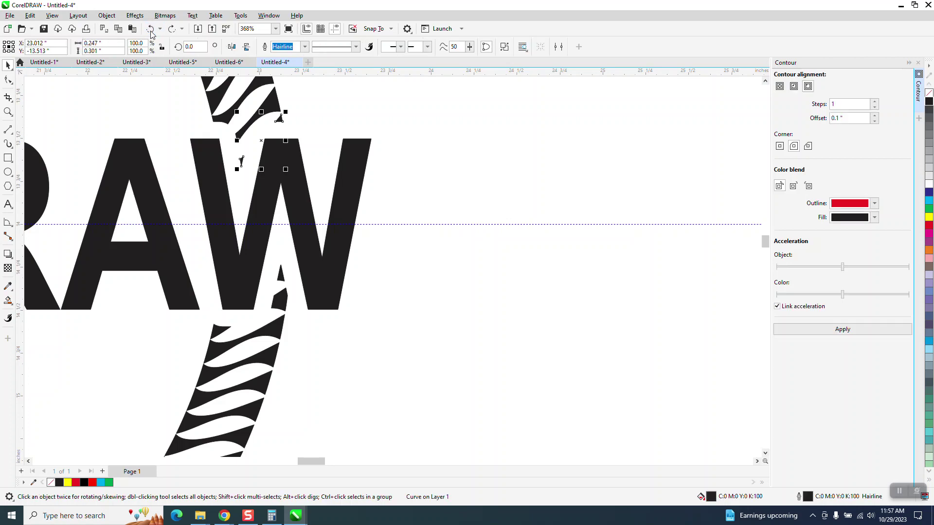
Step: Break the rope piece above the W apart and delete its stray fragment inside the W's notch
{"action": "left_click", "coordinate": [106, 15]}
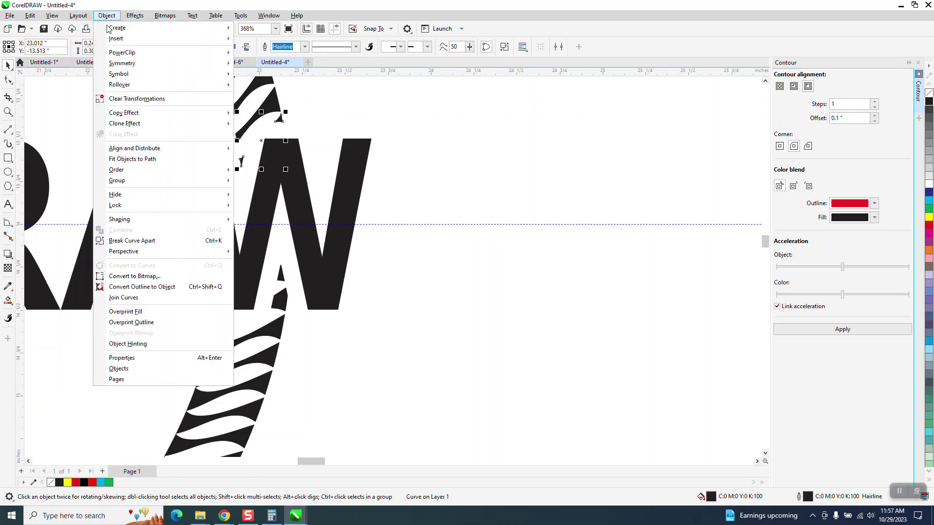
{"action": "left_click", "coordinate": [154, 240]}
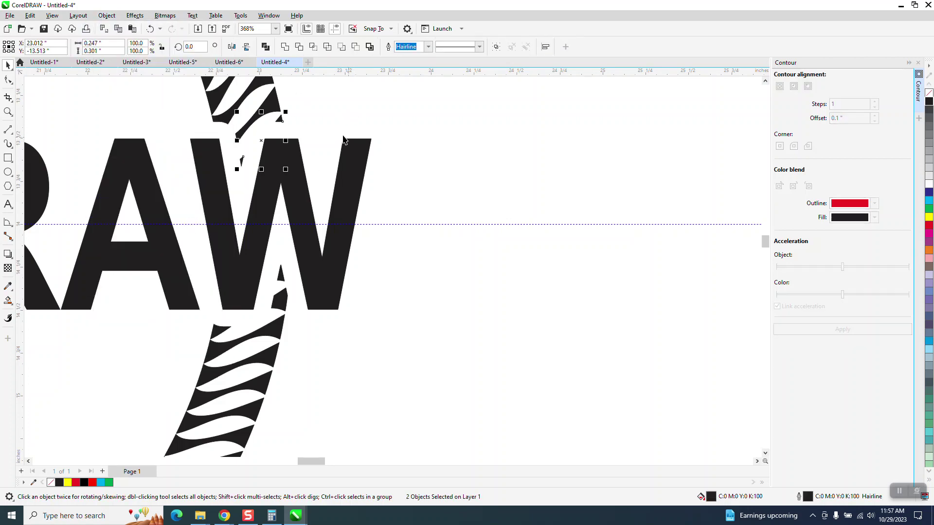
{"action": "left_click", "coordinate": [259, 163]}
{"action": "left_click", "coordinate": [242, 161]}
{"action": "key", "text": "Delete"}
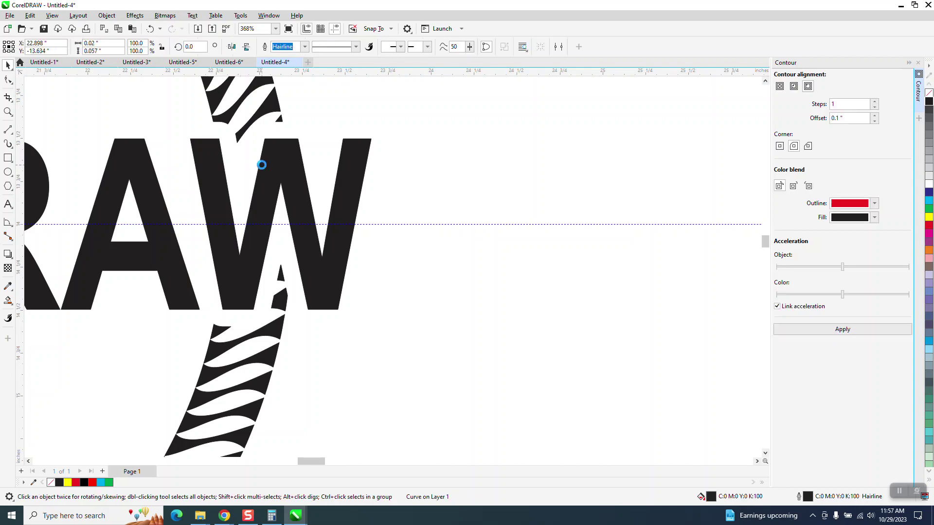
Step: Examine the finished rope ring around the text and compare its rope pattern with the Cowboy Up design's border
{"action": "scroll", "coordinate": [350, 190], "scroll_direction": "down", "scroll_amount": 8}
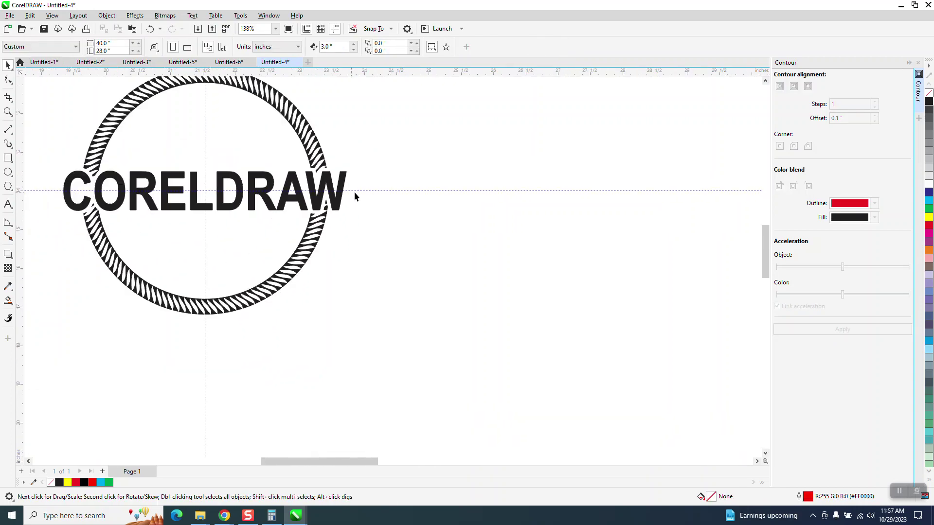
{"action": "left_click", "coordinate": [8, 112]}
{"action": "left_click_drag", "start_coordinate": [141, 102], "coordinate": [516, 329]}
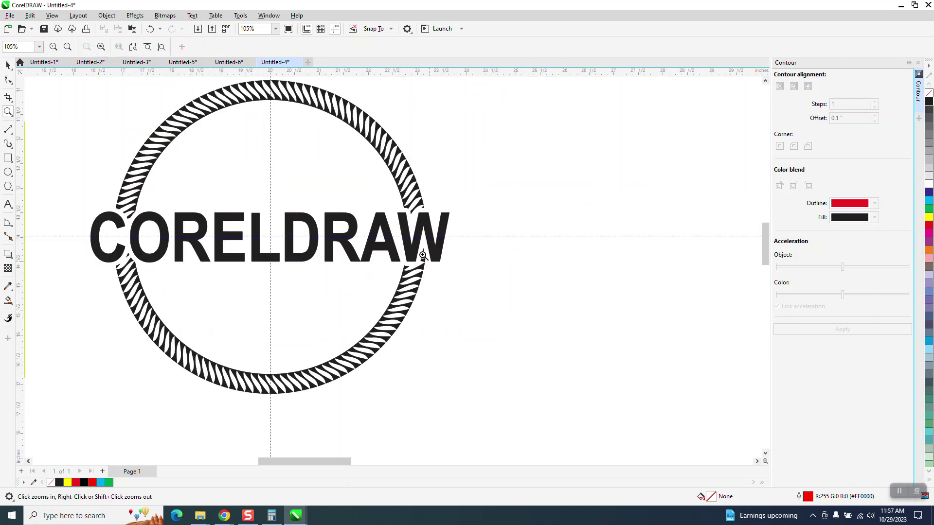
{"action": "left_click_drag", "start_coordinate": [261, 84], "coordinate": [321, 110]}
{"action": "scroll", "coordinate": [339, 141], "scroll_direction": "down", "scroll_amount": 8}
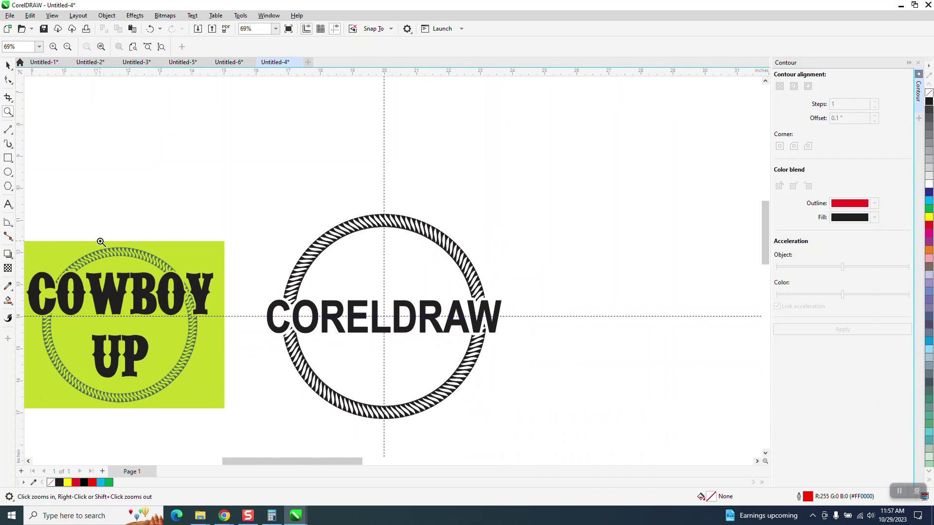
{"action": "left_click_drag", "start_coordinate": [101, 242], "coordinate": [195, 281]}
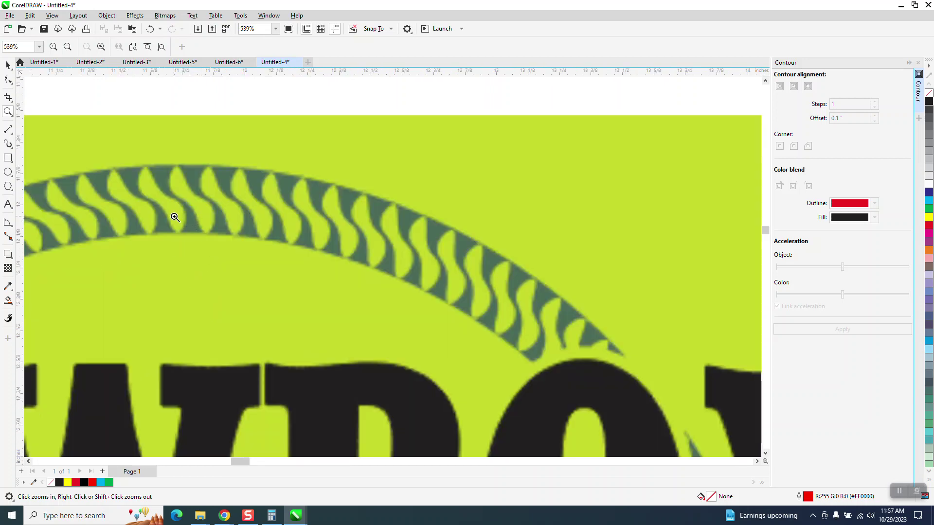
{"action": "scroll", "coordinate": [181, 219], "scroll_direction": "down", "scroll_amount": 4}
{"action": "left_click_drag", "start_coordinate": [472, 174], "coordinate": [601, 220]}
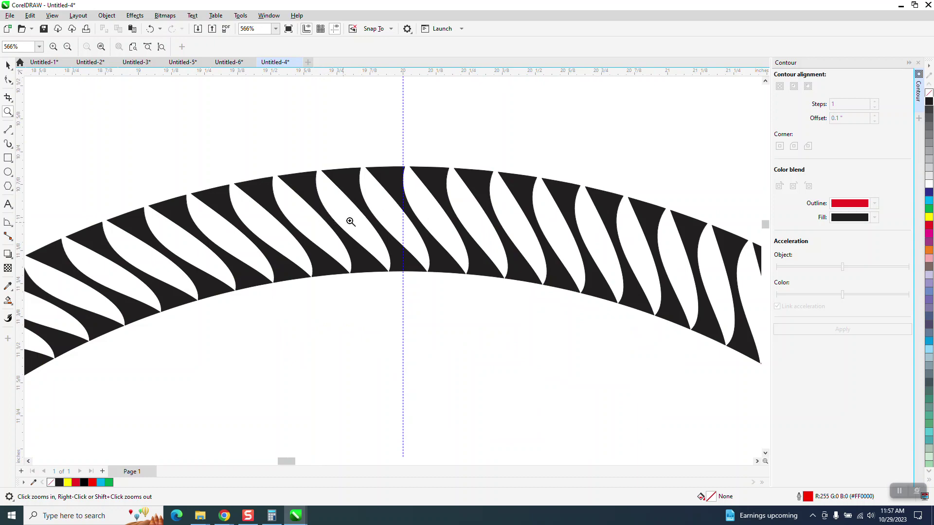
{"action": "scroll", "coordinate": [387, 217], "scroll_direction": "down", "scroll_amount": 1}
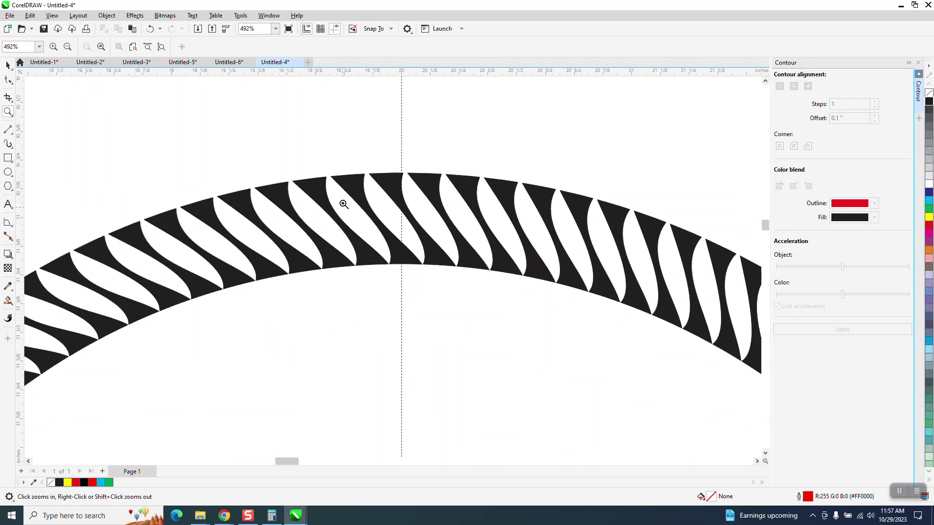
{"action": "scroll", "coordinate": [344, 204], "scroll_direction": "down", "scroll_amount": 5}
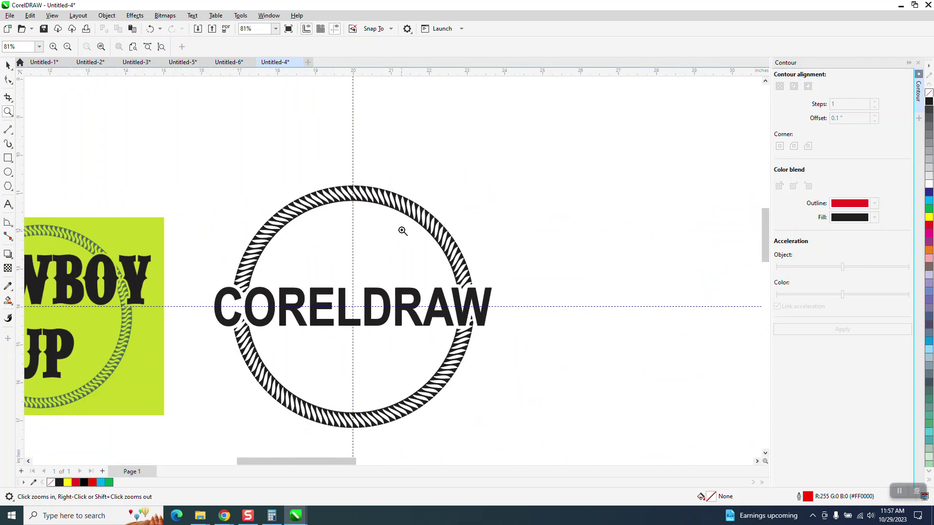